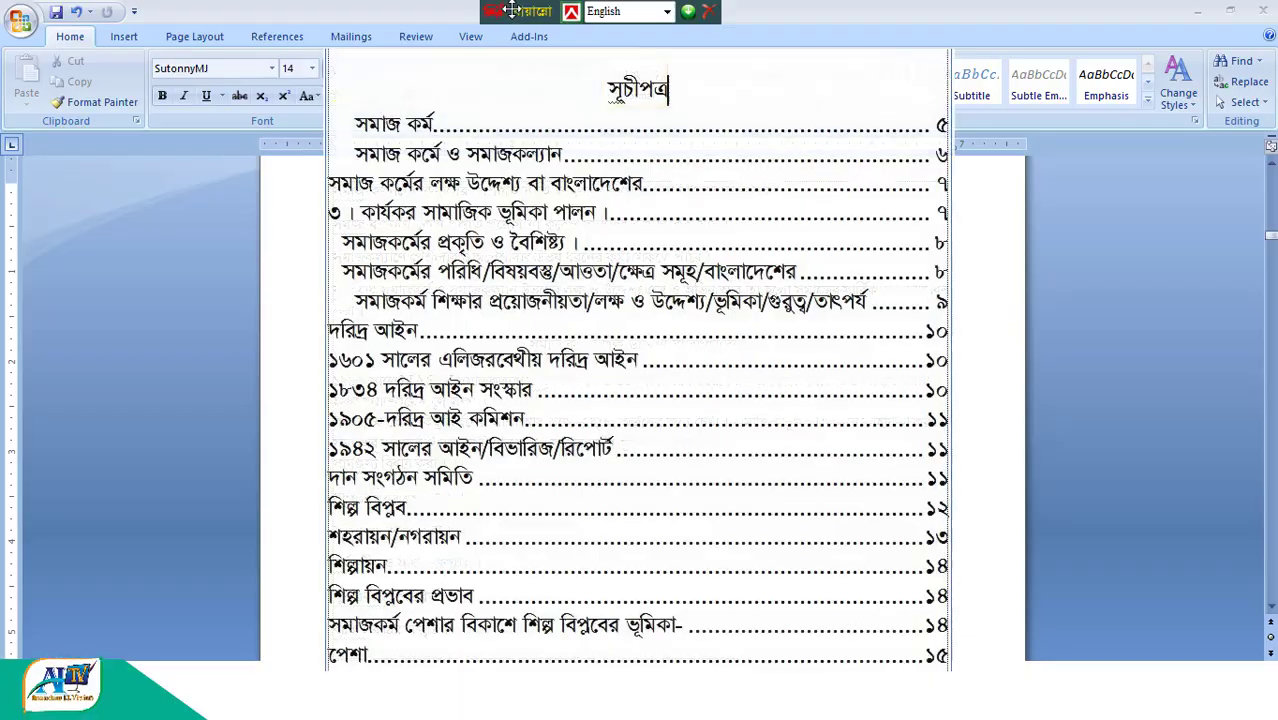
- Review the existing table of contents on the document's first page, including its entries and page numbers
left_click_drag(508, 8, 889, 5)
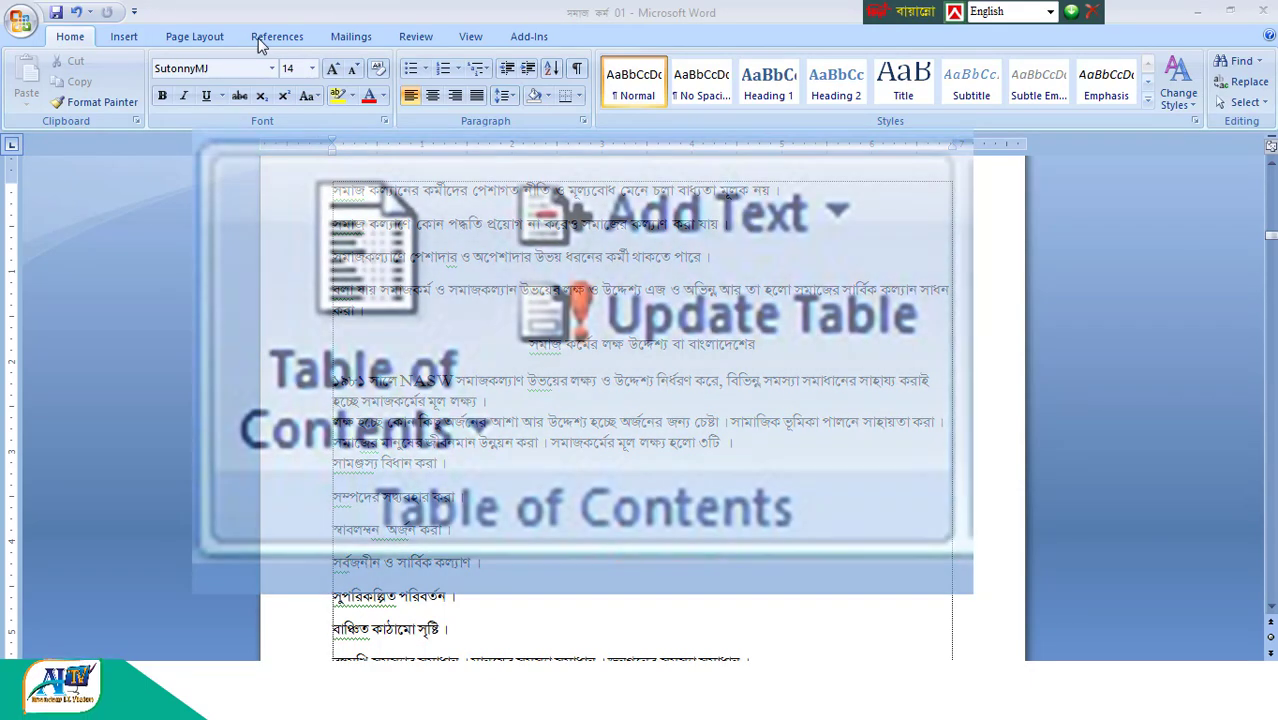
left_click(258, 40)
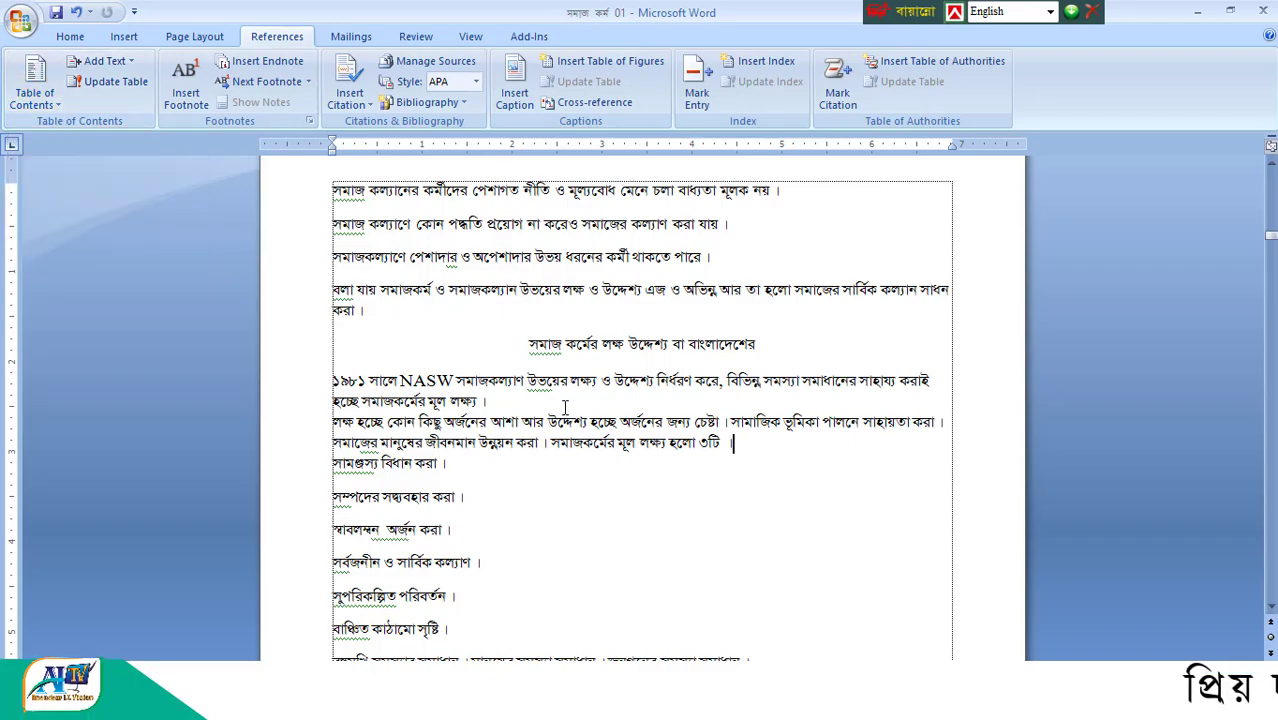
scroll(563, 417, "up", 15)
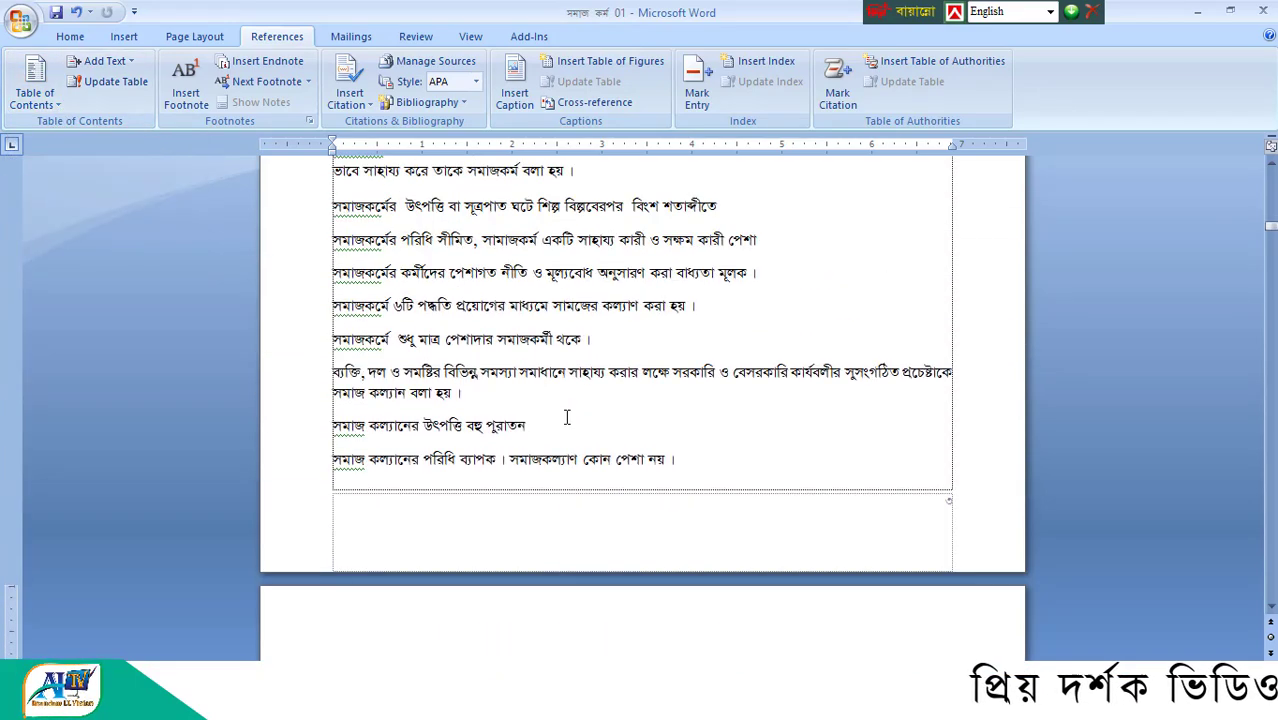
scroll(566, 417, "up", 15)
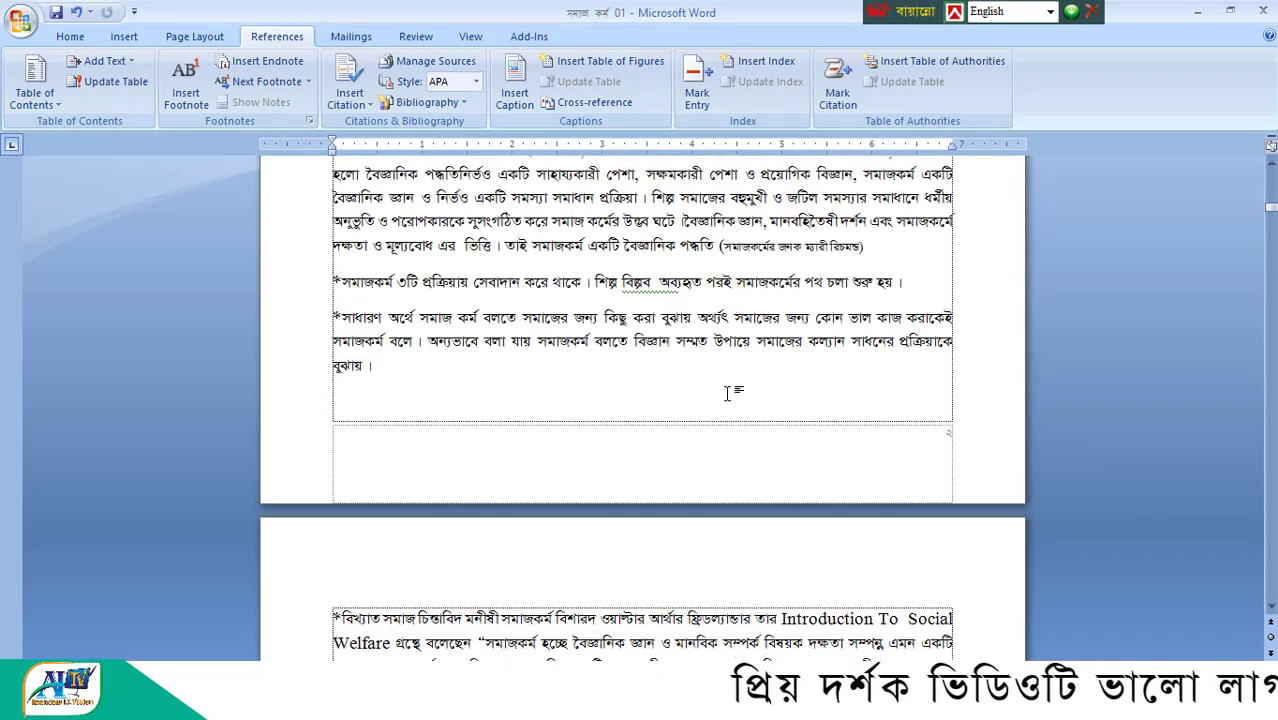
scroll(760, 395, "up", 15)
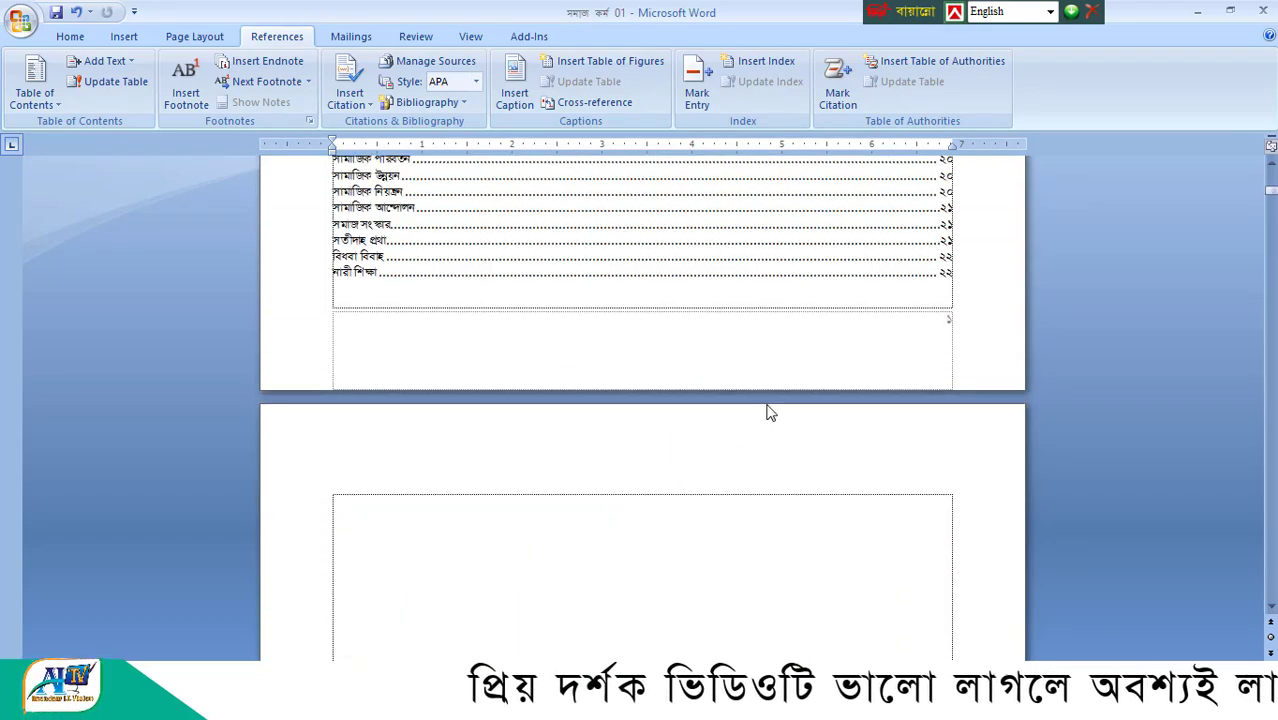
scroll(764, 380, "up", 3)
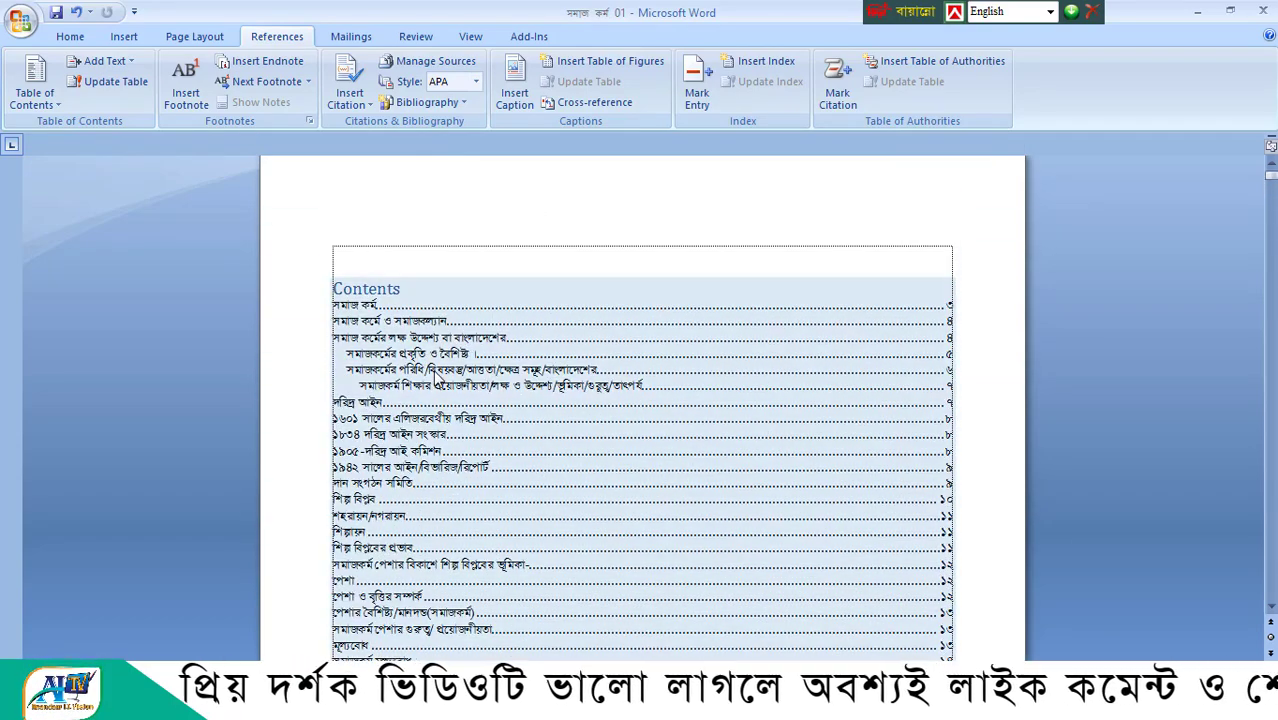
scroll(448, 368, "down", 12)
scroll(440, 377, "up", 15)
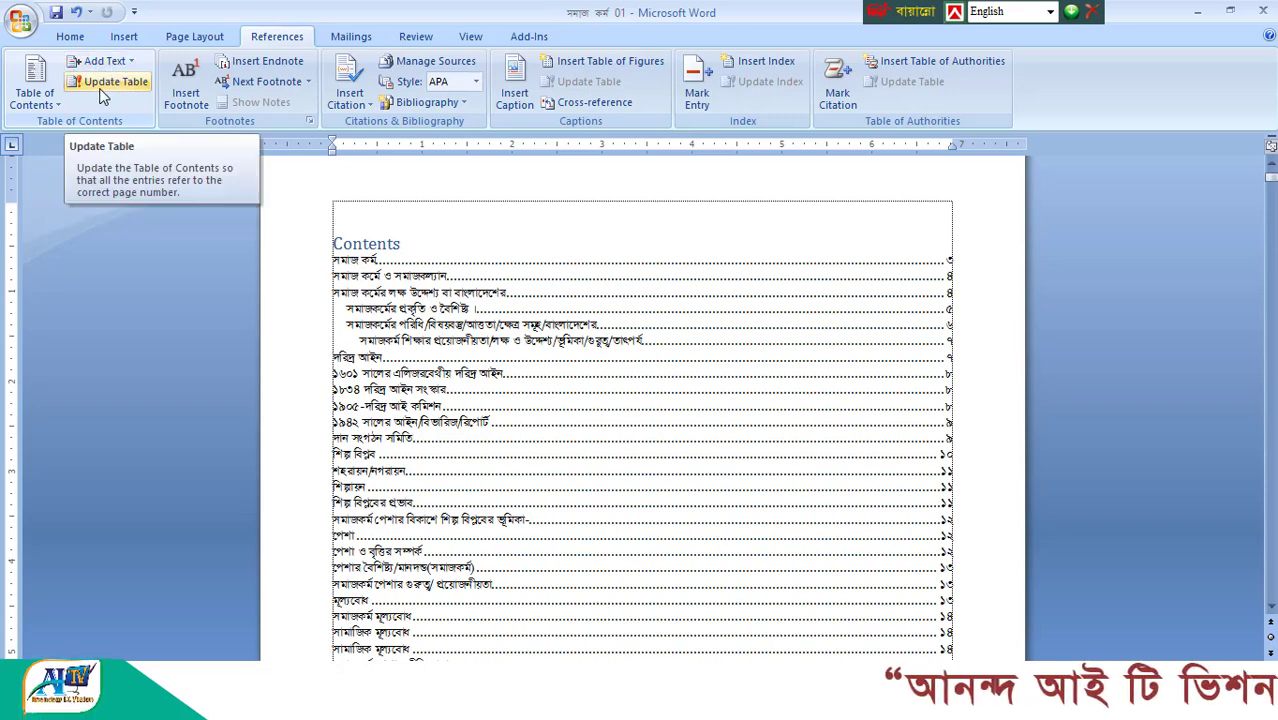
left_click(502, 370)
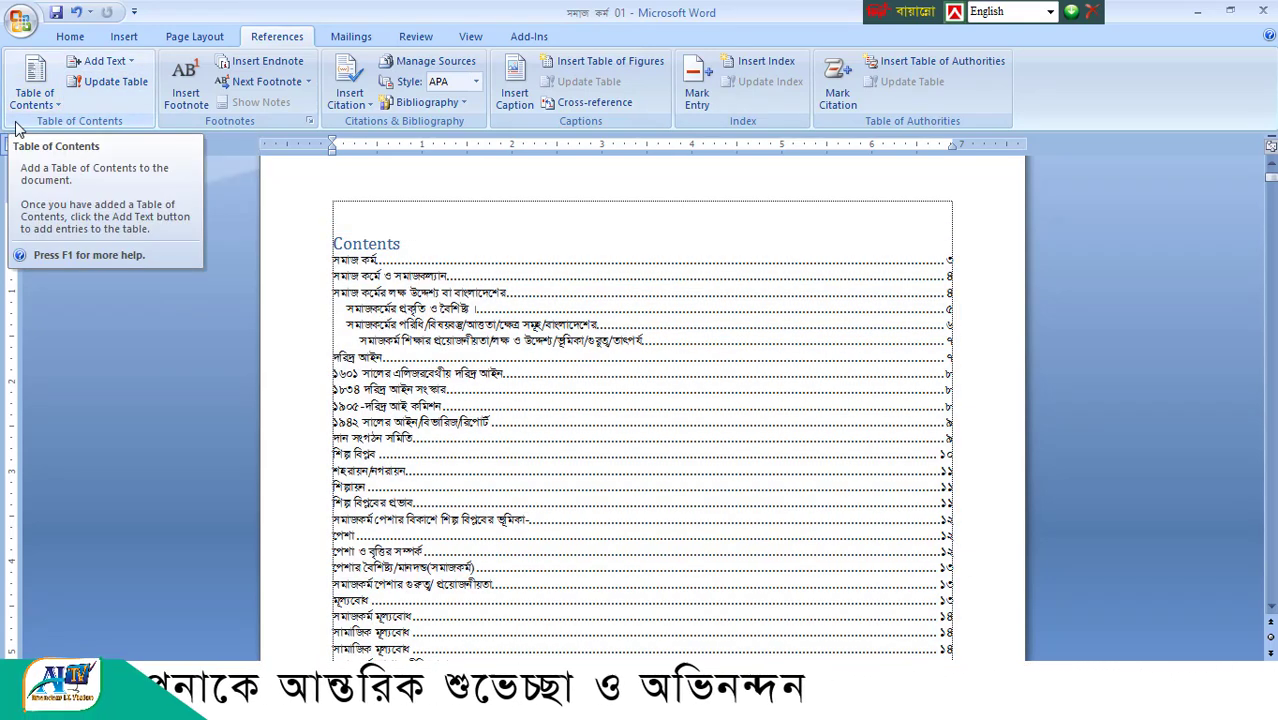
left_click(258, 587)
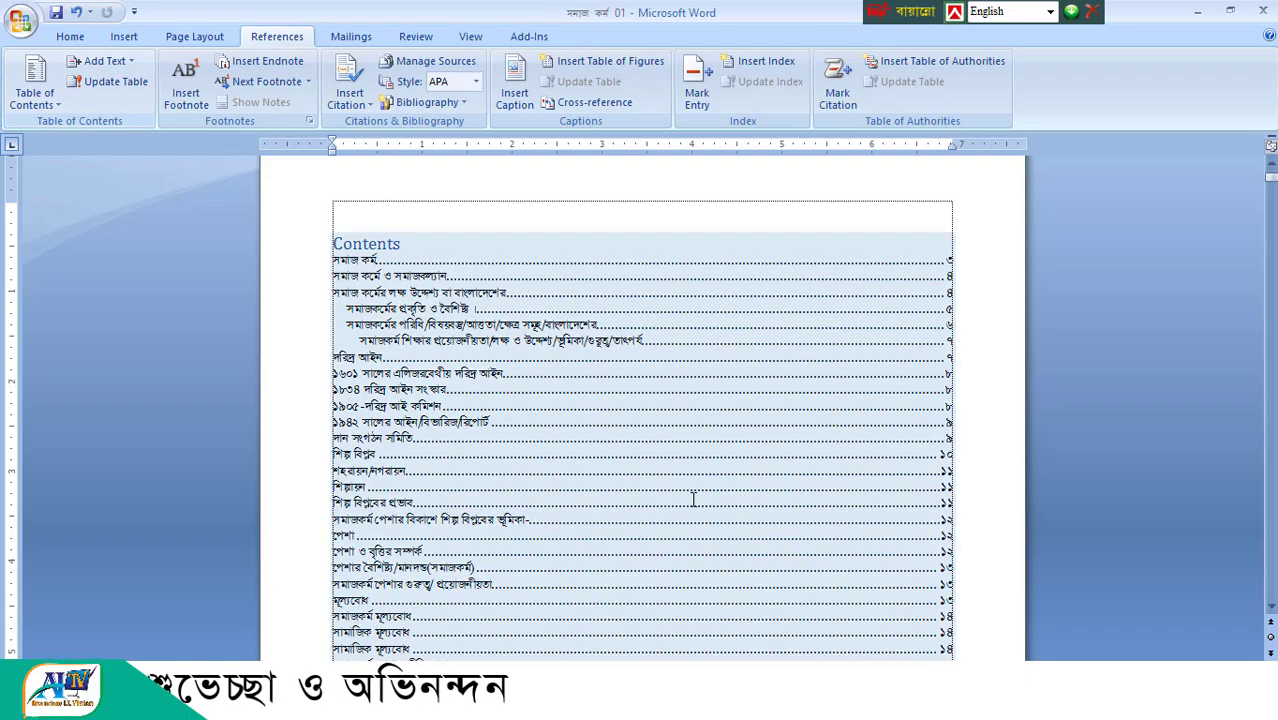
- Delete the existing table of contents from the beginning of the document
scroll(660, 470, "down", 3)
scroll(641, 432, "up", 4)
left_click(499, 280)
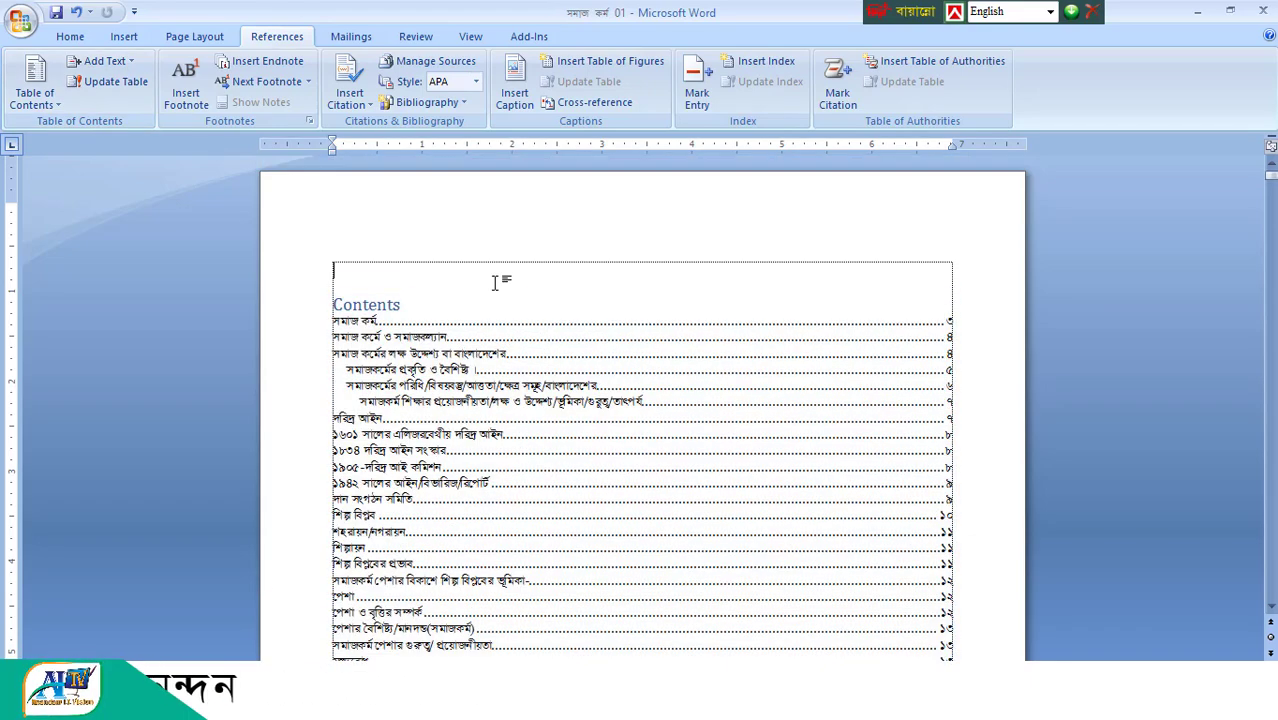
key("Delete")
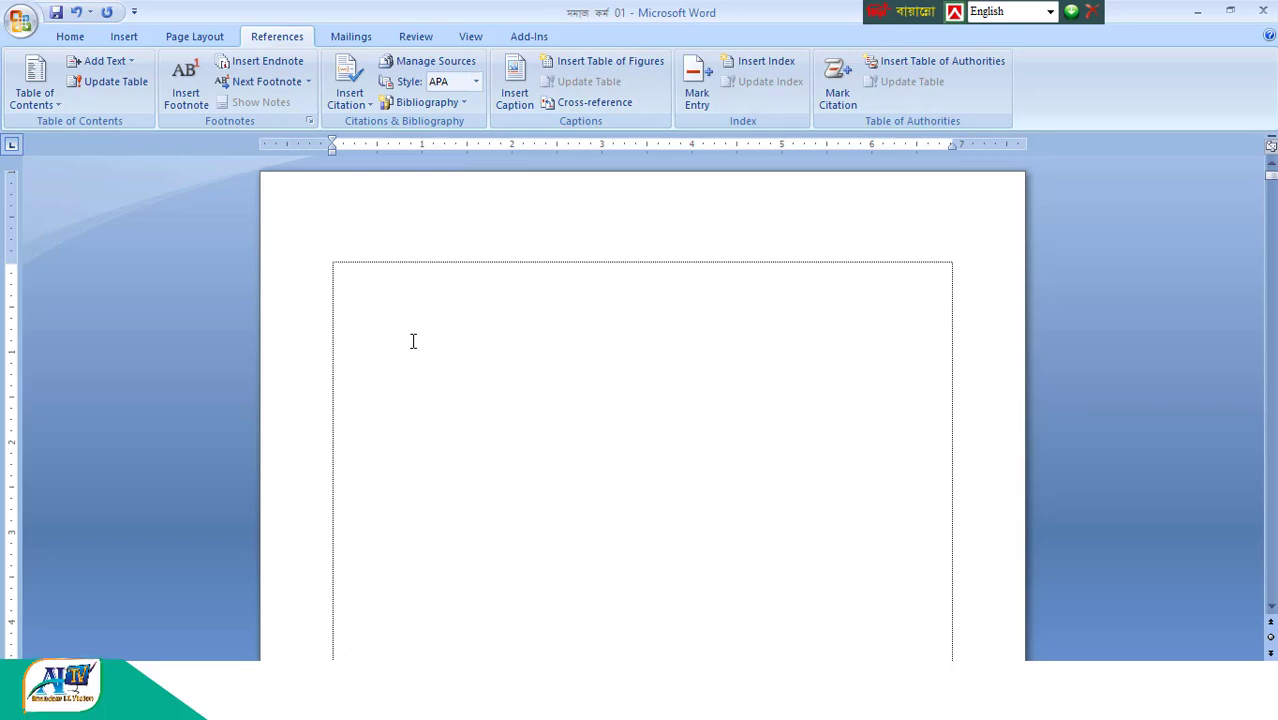
key("Delete")
scroll(517, 398, "up", 5)
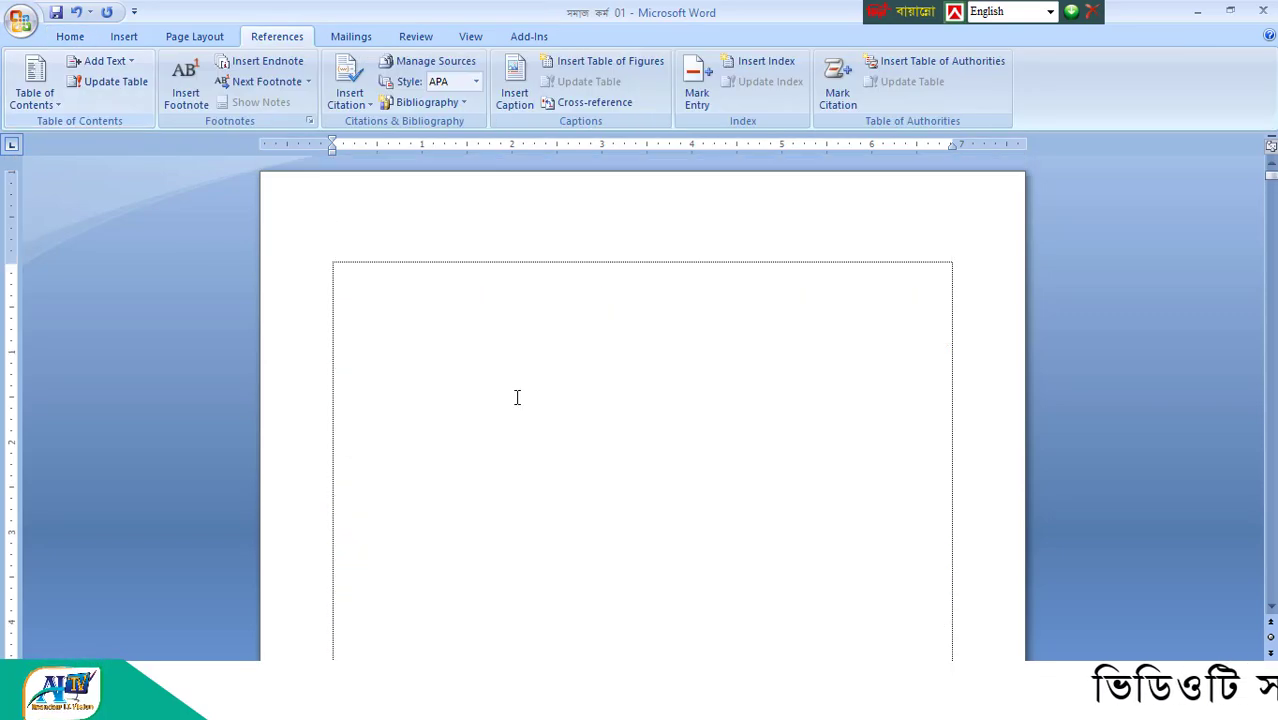
scroll(707, 394, "down", 5)
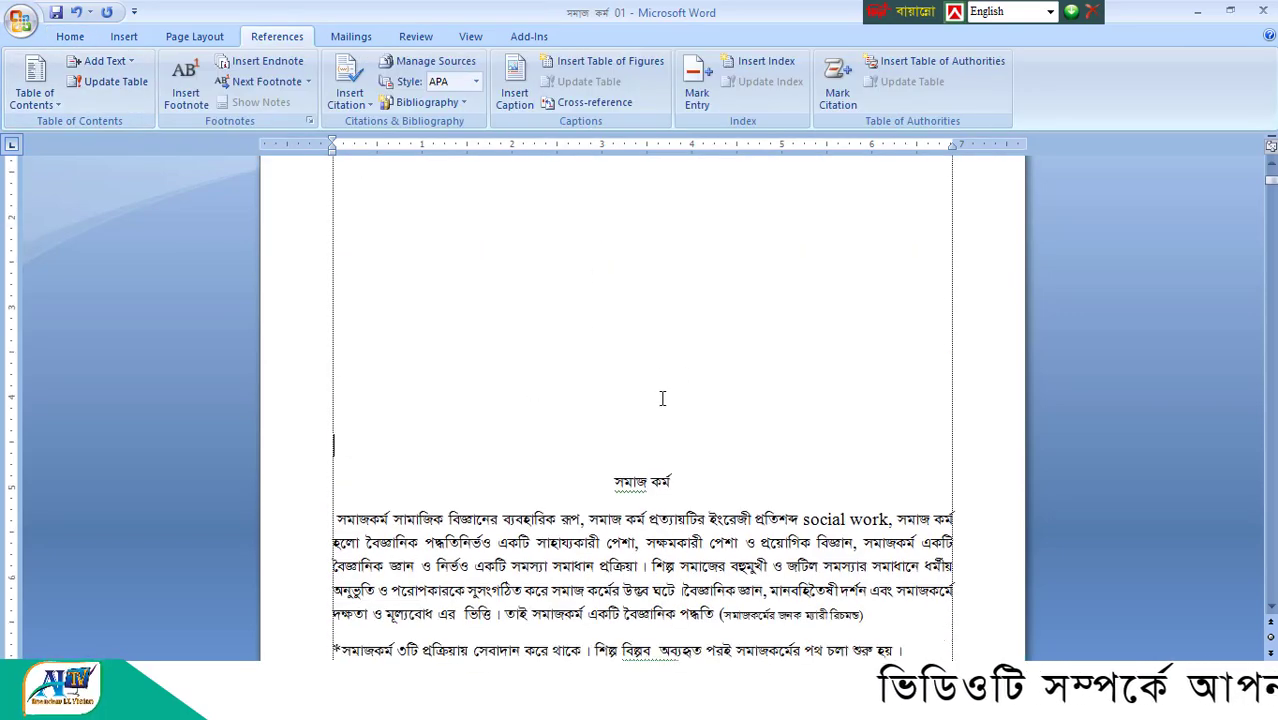
- Insert the built-in Manual Table as the table of contents in the blank area on the first page
scroll(662, 397, "up", 5)
left_click(554, 283)
scroll(542, 451, "down", 1)
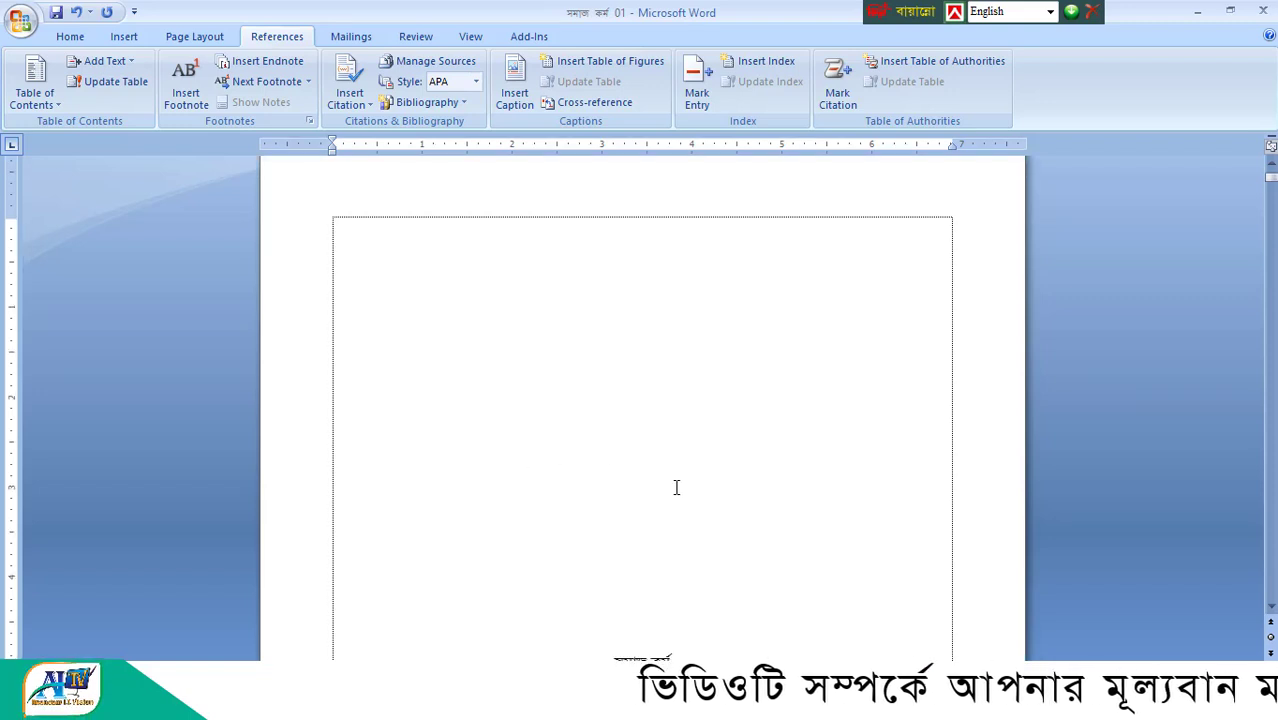
scroll(564, 422, "up", 1)
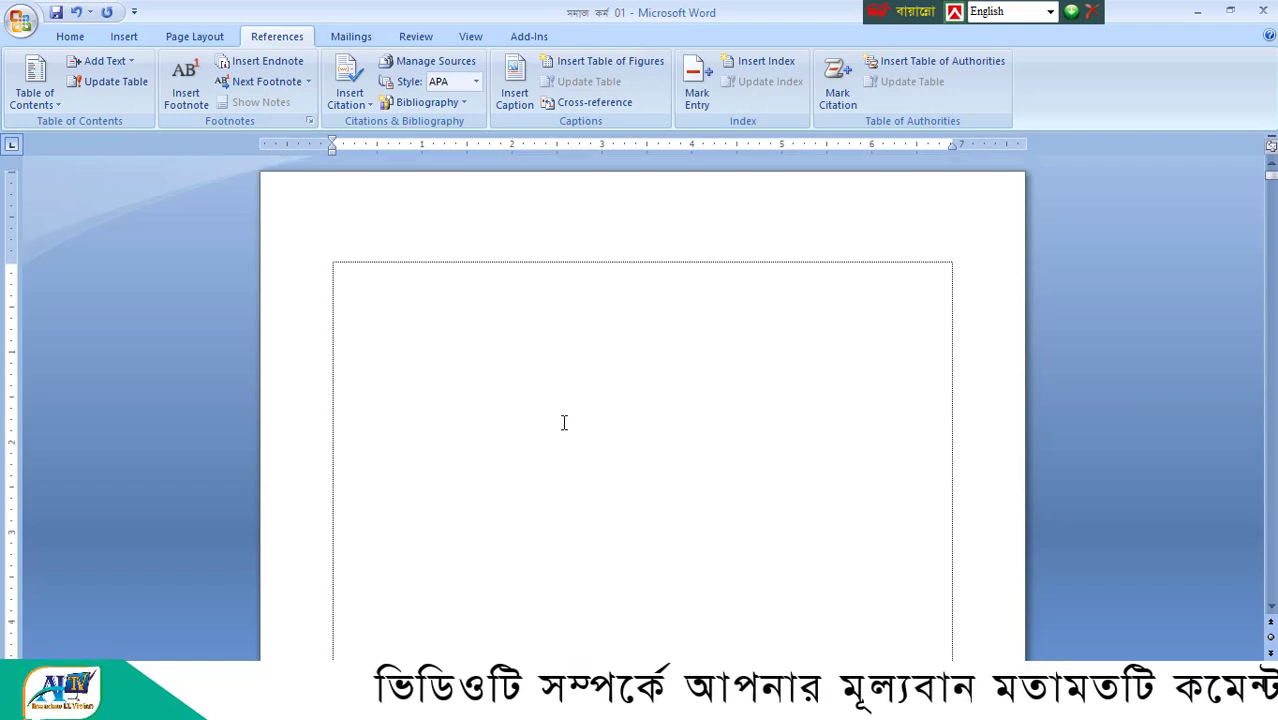
scroll(558, 352, "down", 3)
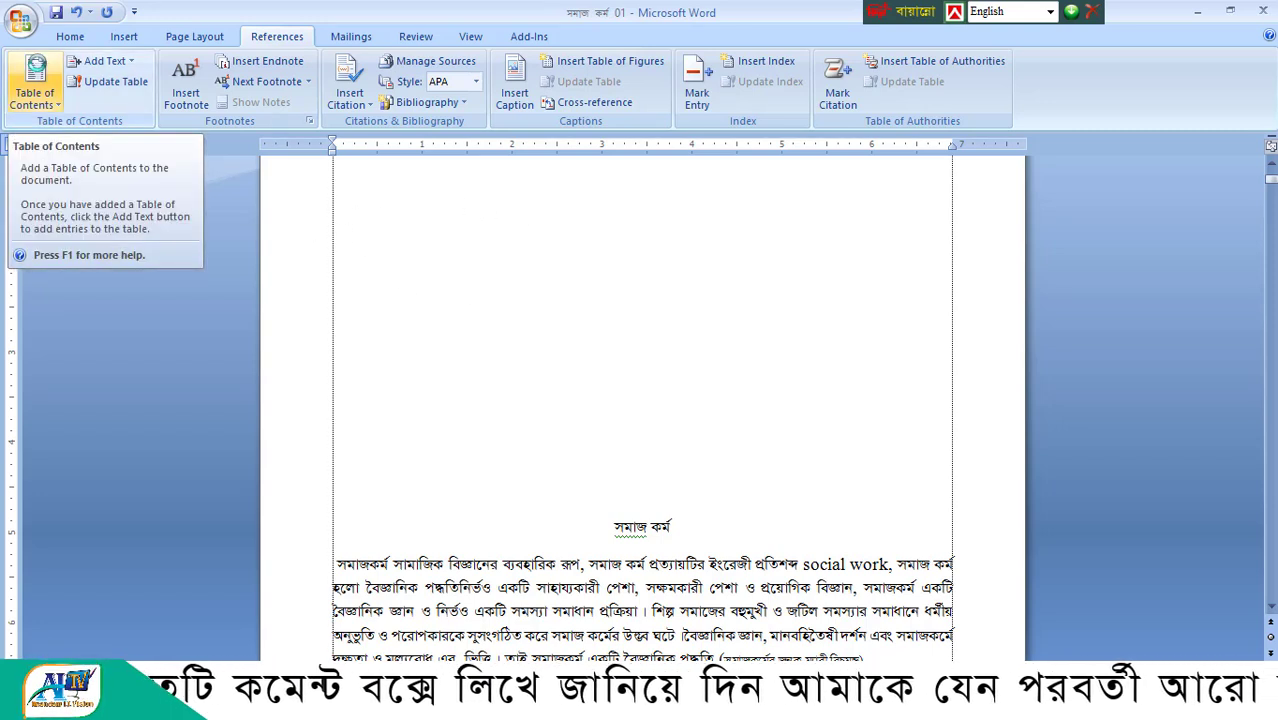
left_click(35, 90)
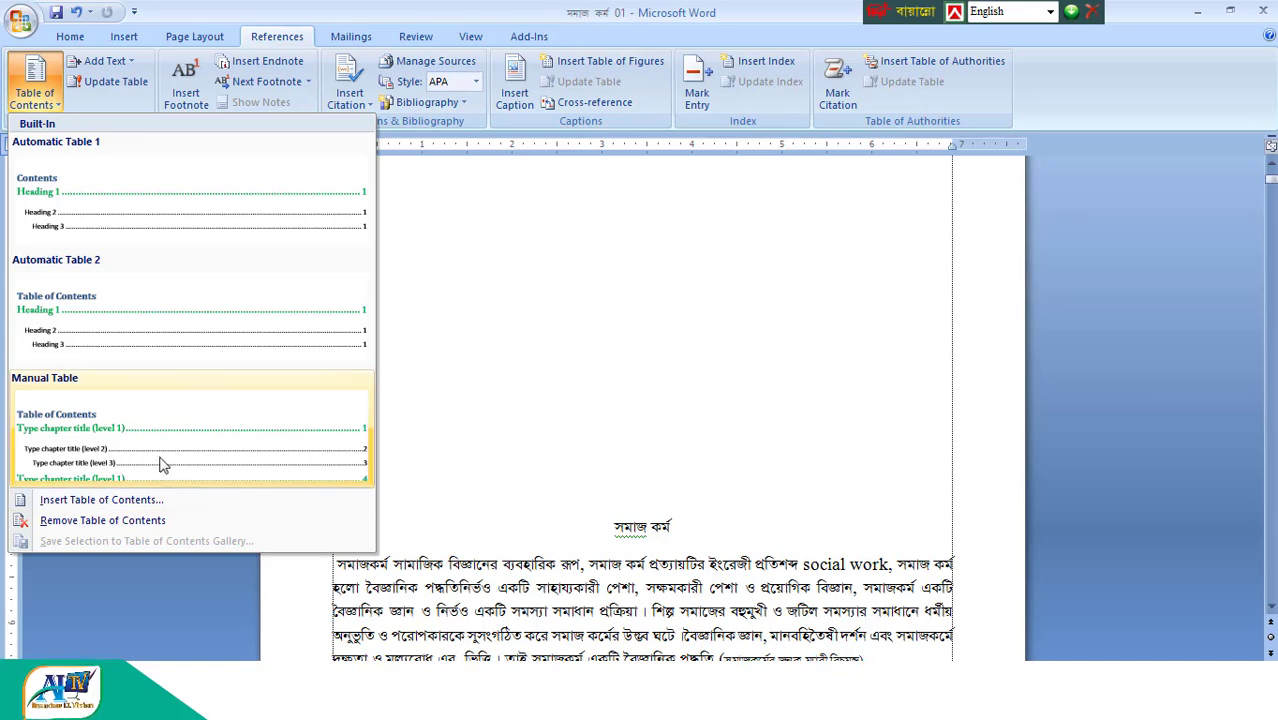
left_click(60, 386)
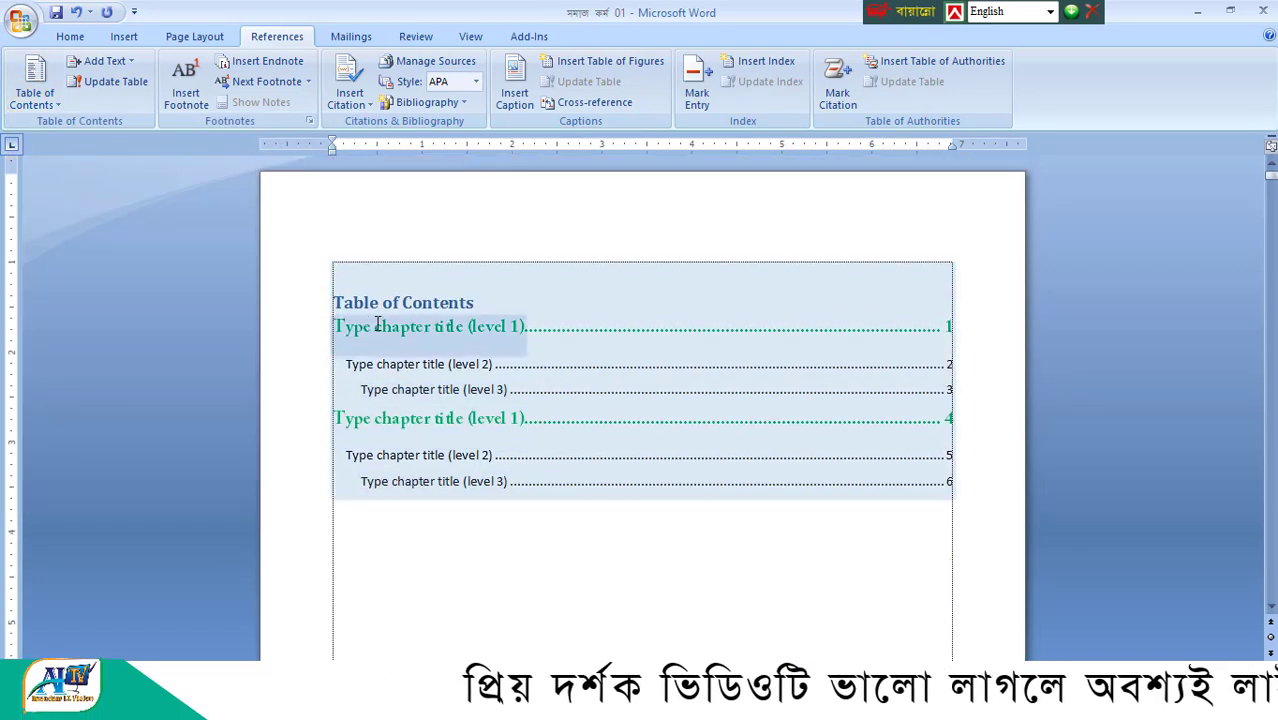
- Go through the level 1, 2 and 3 chapter title placeholders in the manual table of contents
left_click(384, 362)
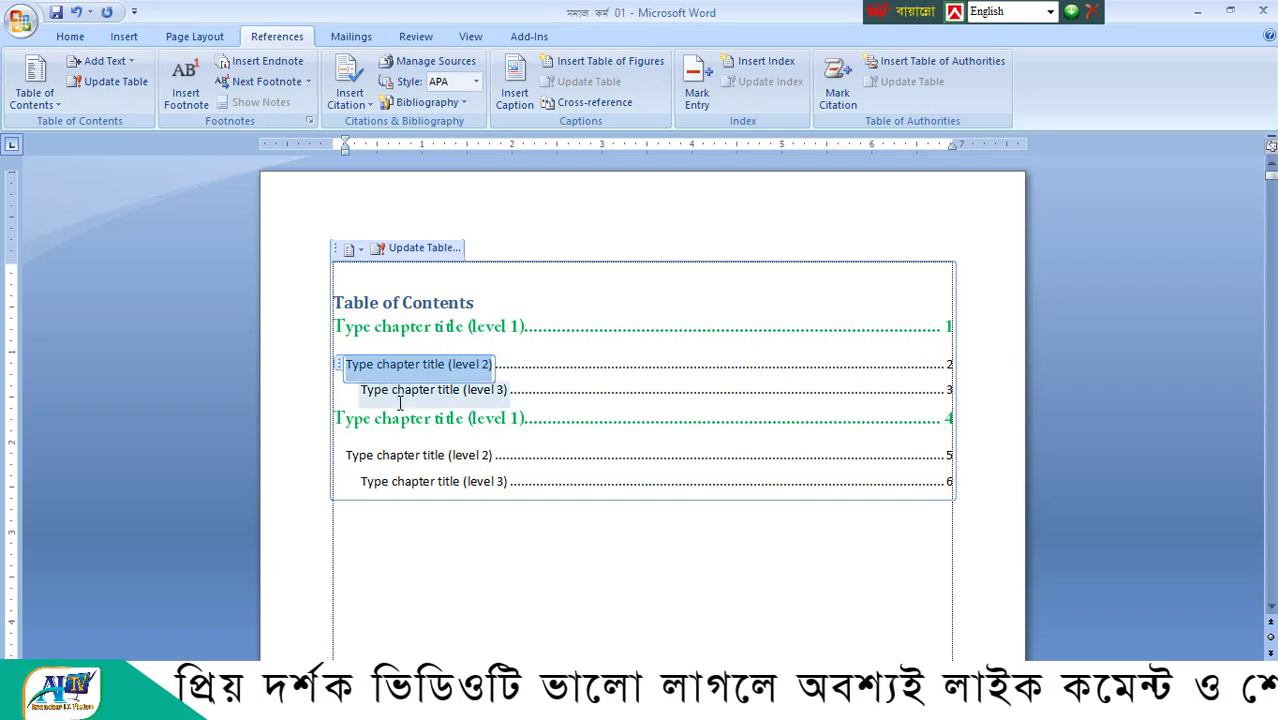
left_click(396, 390)
left_click(401, 420)
left_click(405, 456)
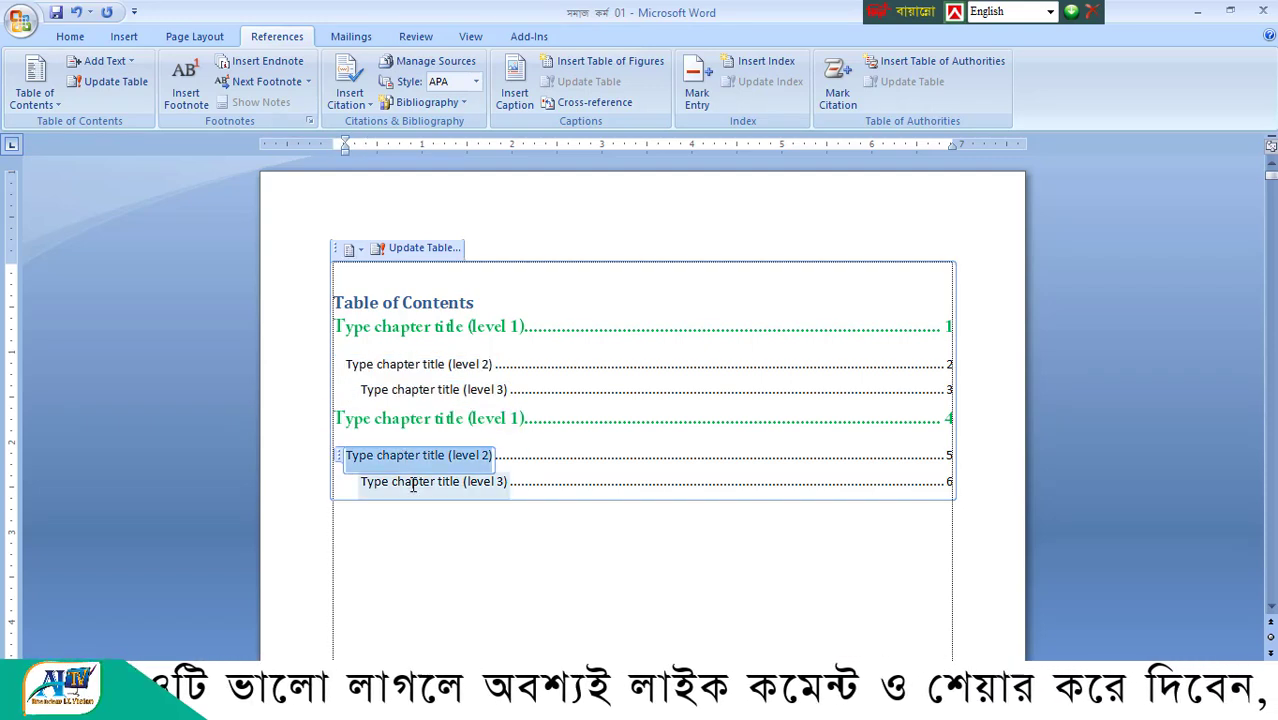
left_click(413, 483)
- Try replacing the first level 1 chapter title placeholder with ";;;;;hkjkk", and undo the change
left_click(417, 326)
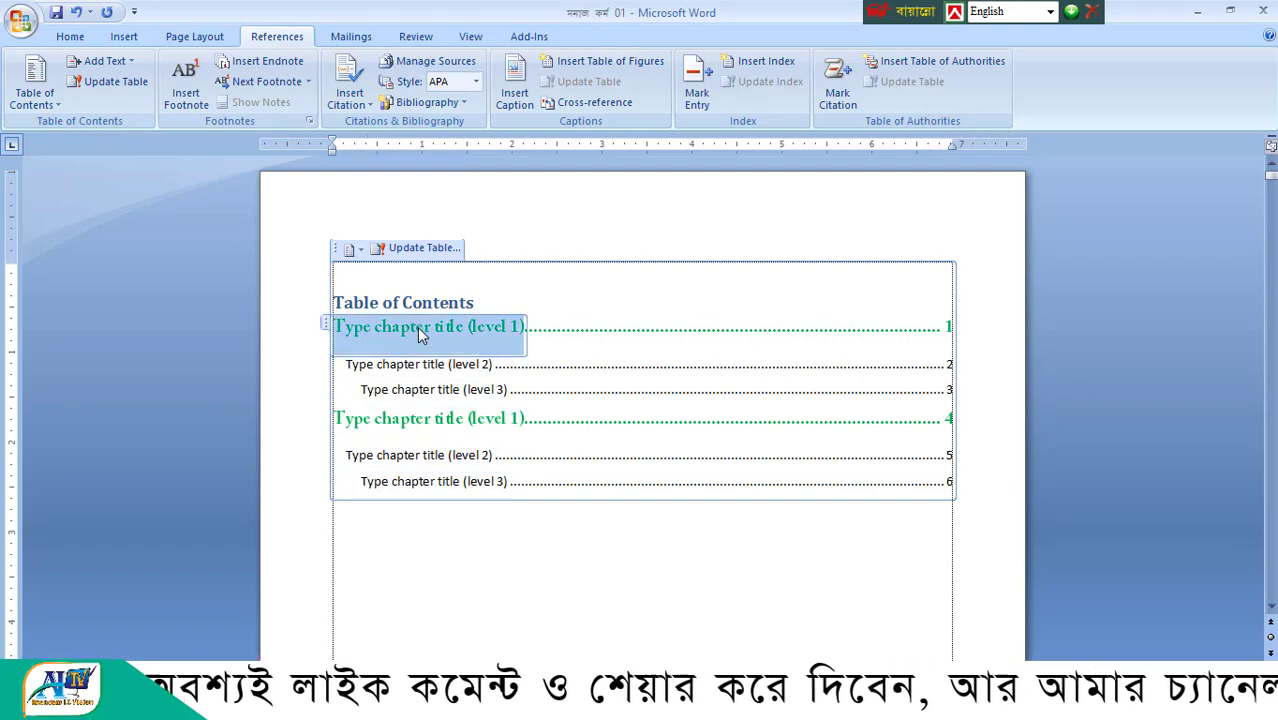
key("Delete")
type(";;;;;")
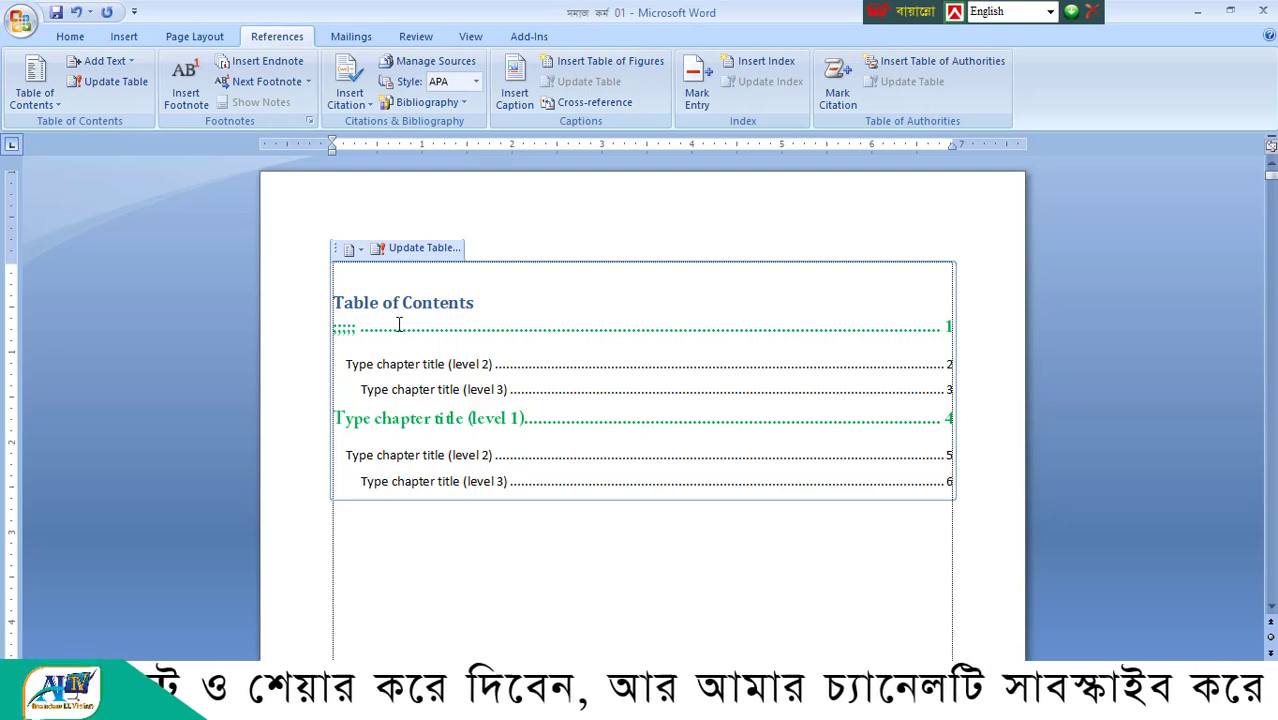
type("hkjkk")
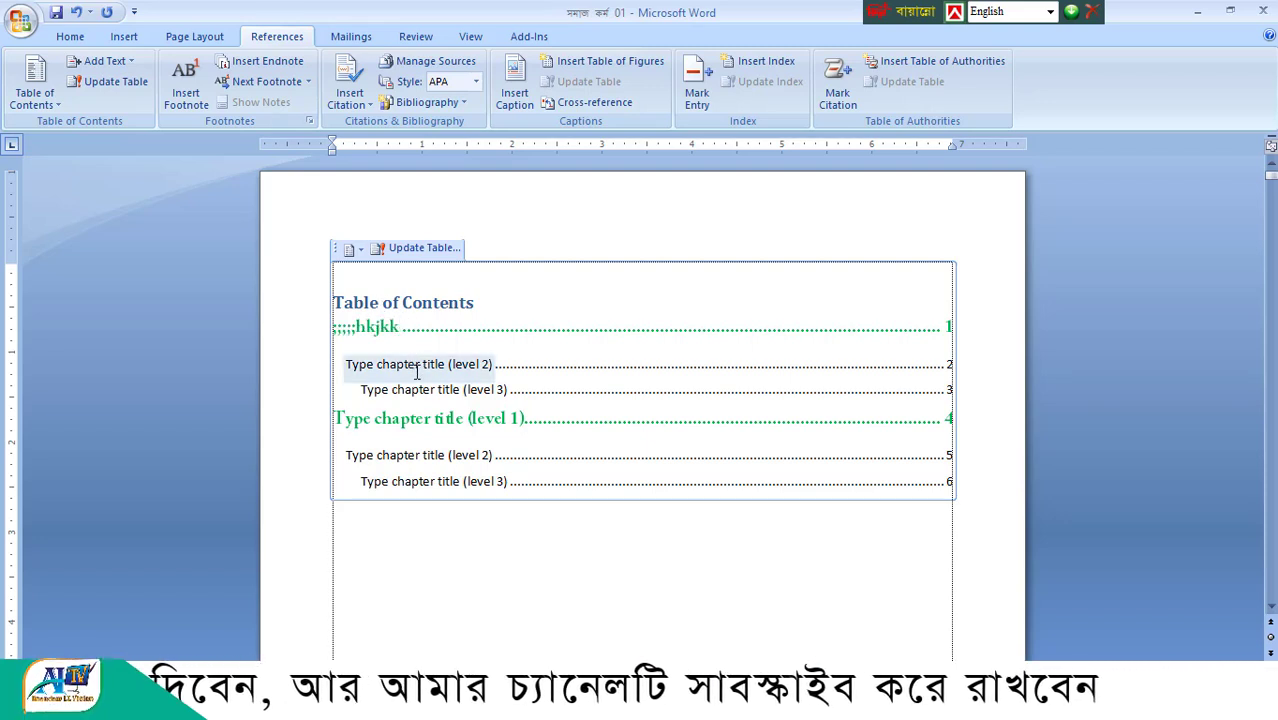
key("ctrl+z")
left_click(949, 327)
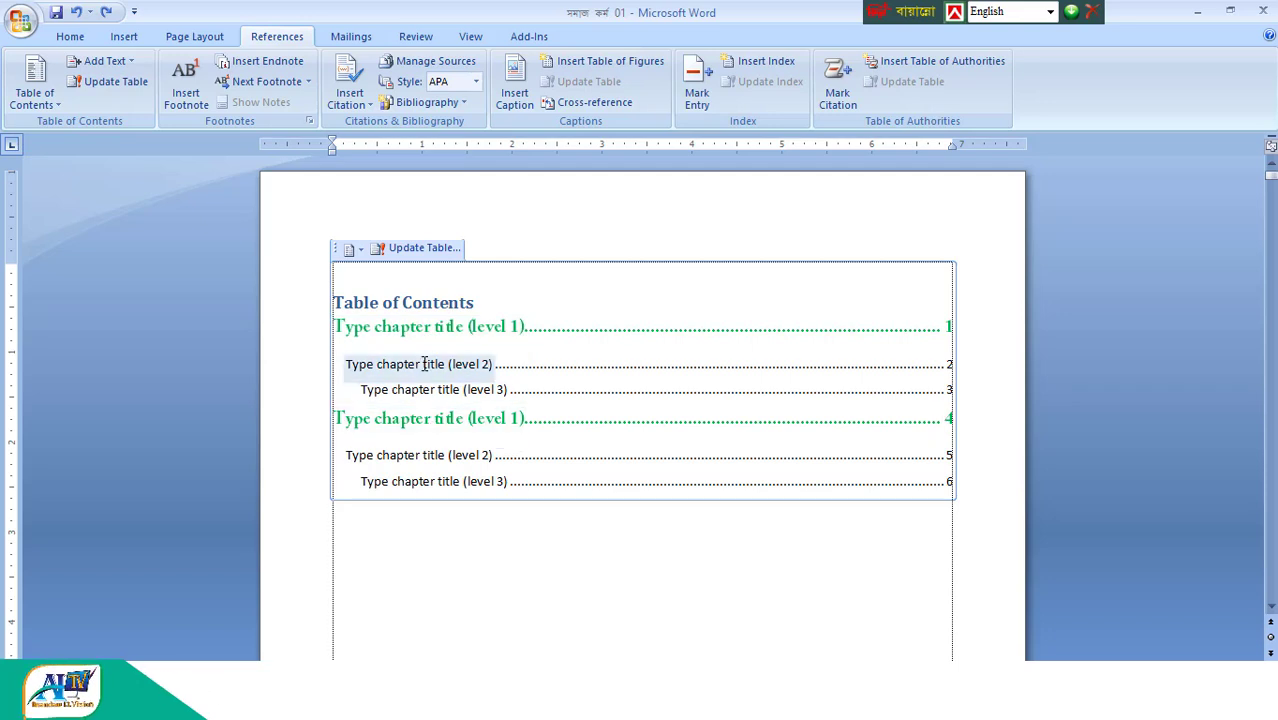
- Replace the manual table of contents with the built-in Automatic Table 1
left_click(50, 78)
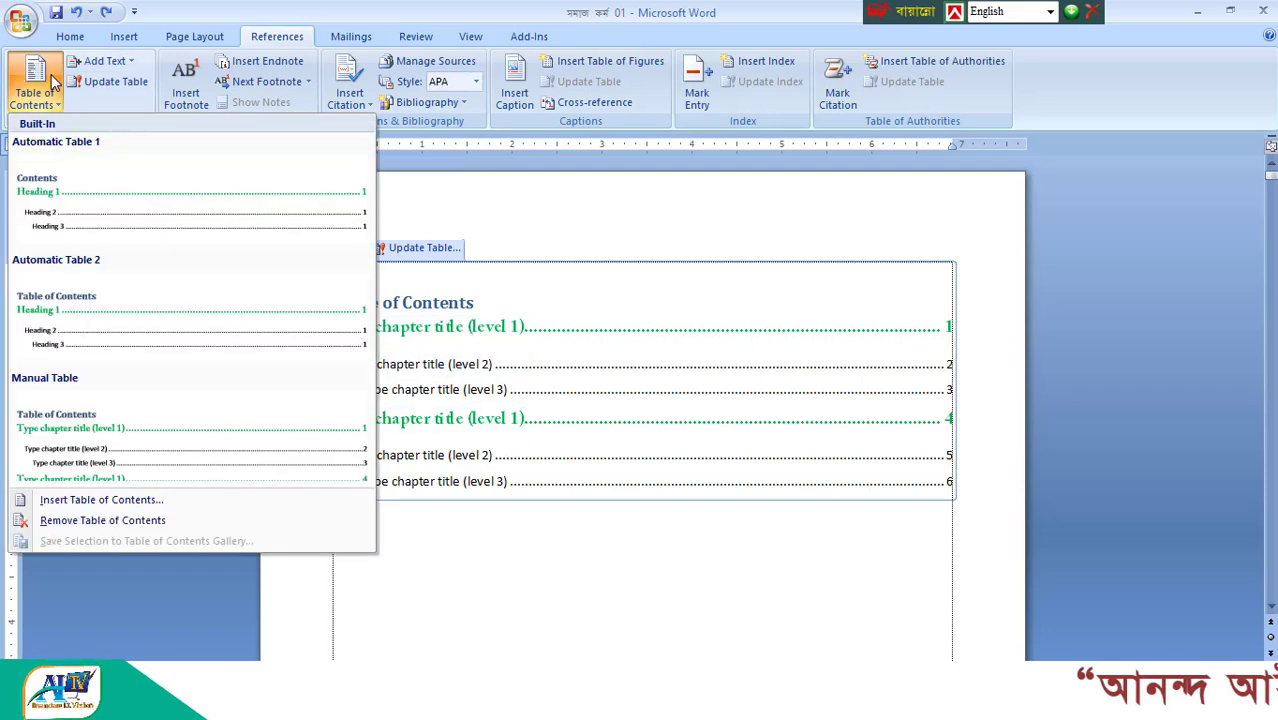
left_click(58, 170)
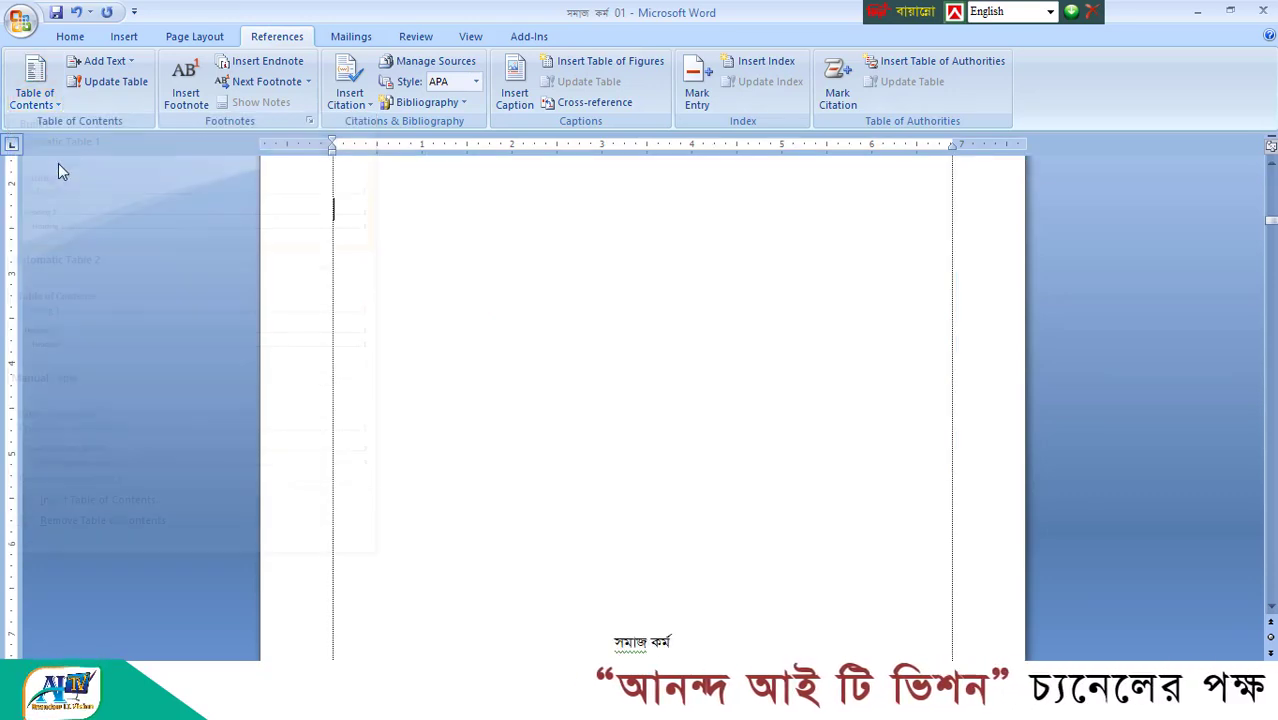
scroll(600, 364, "up", 3)
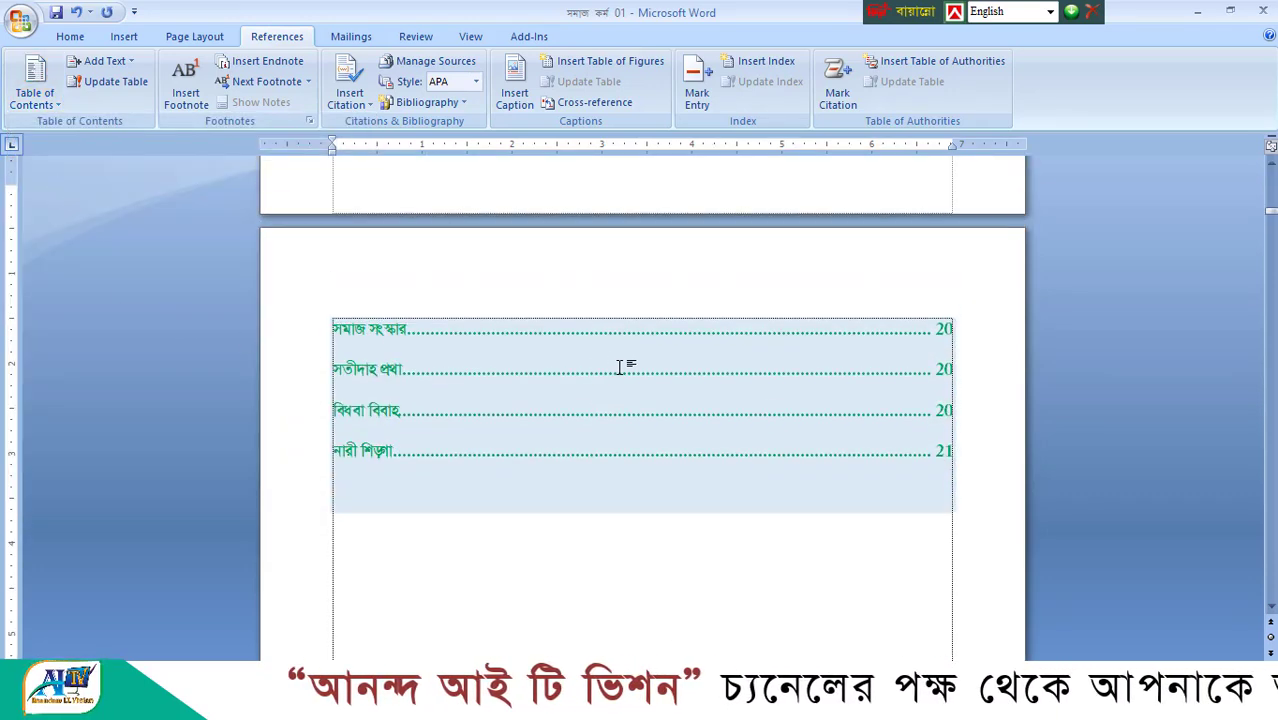
scroll(827, 391, "up", 5)
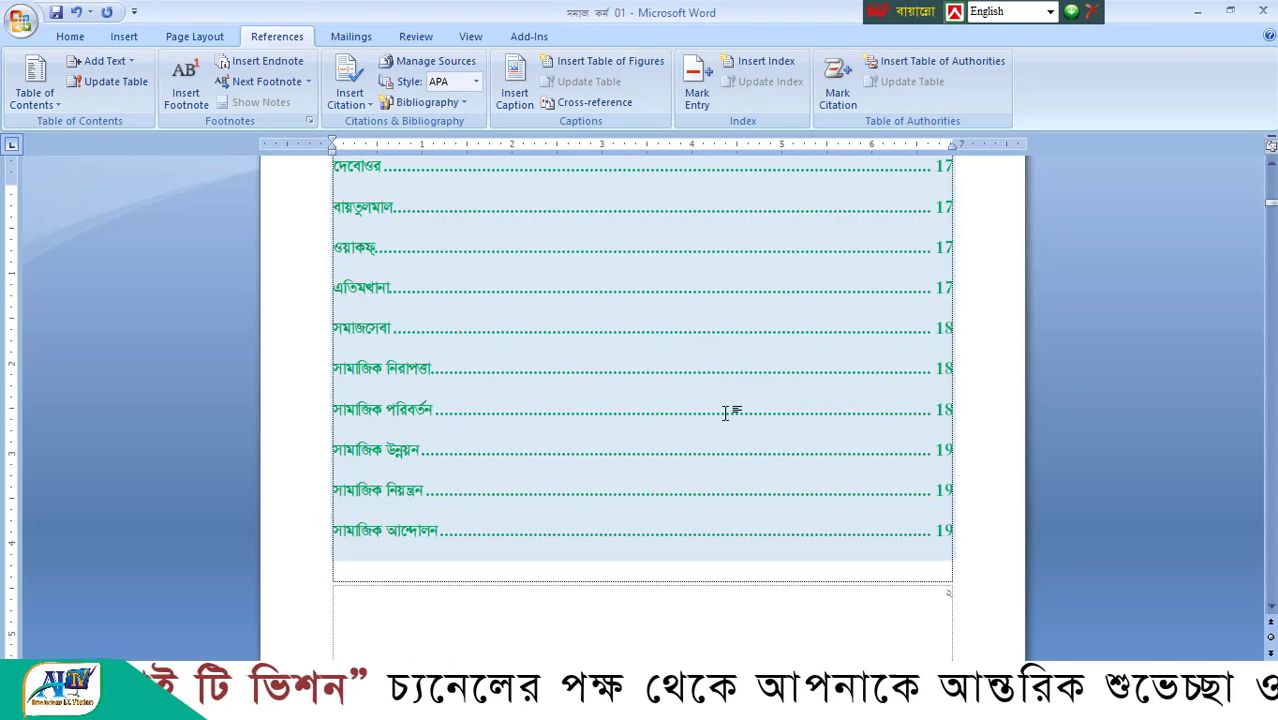
scroll(650, 402, "up", 10)
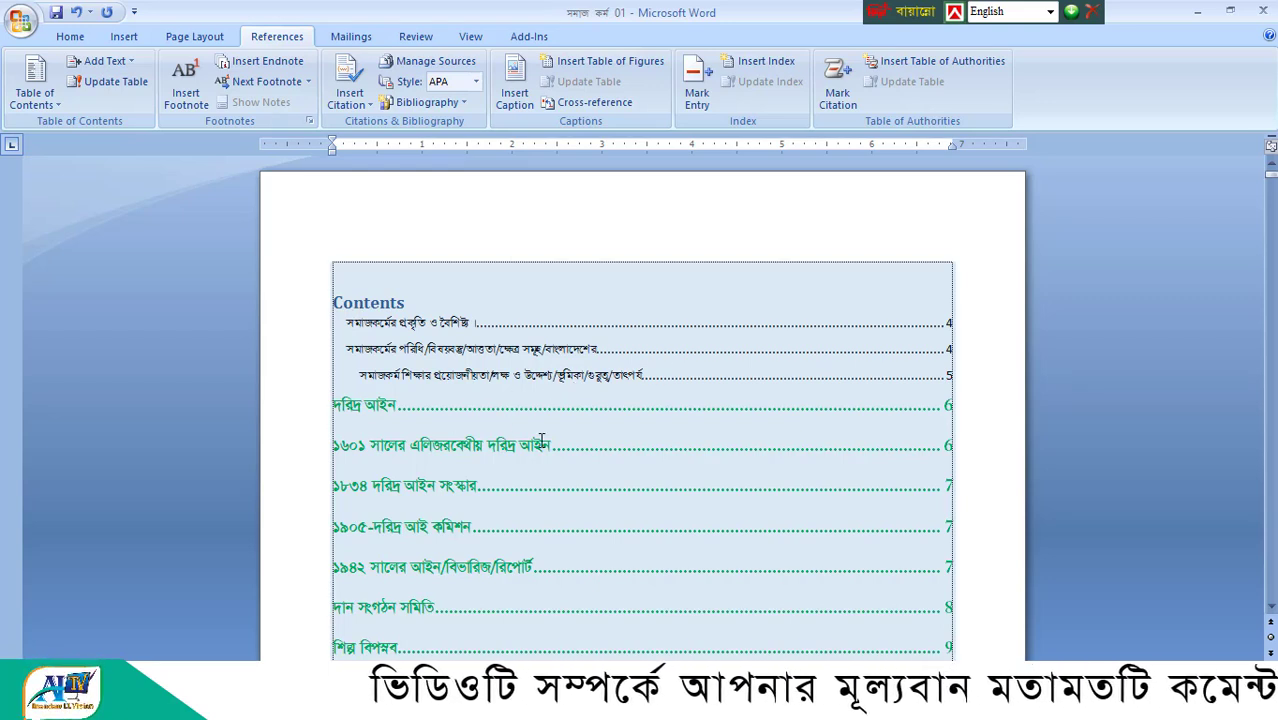
- Look through the entries of the automatic table of contents down to the start of the body text
scroll(541, 440, "down", 10)
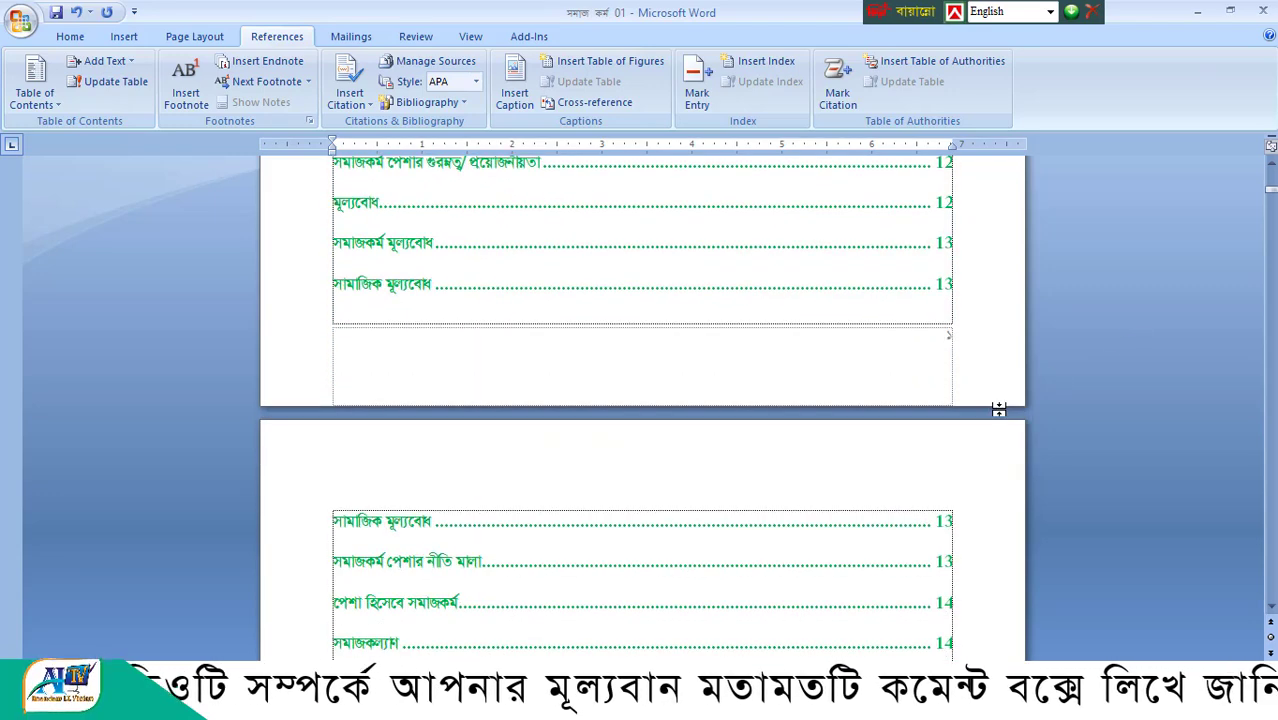
scroll(999, 409, "down", 4)
scroll(934, 462, "down", 8)
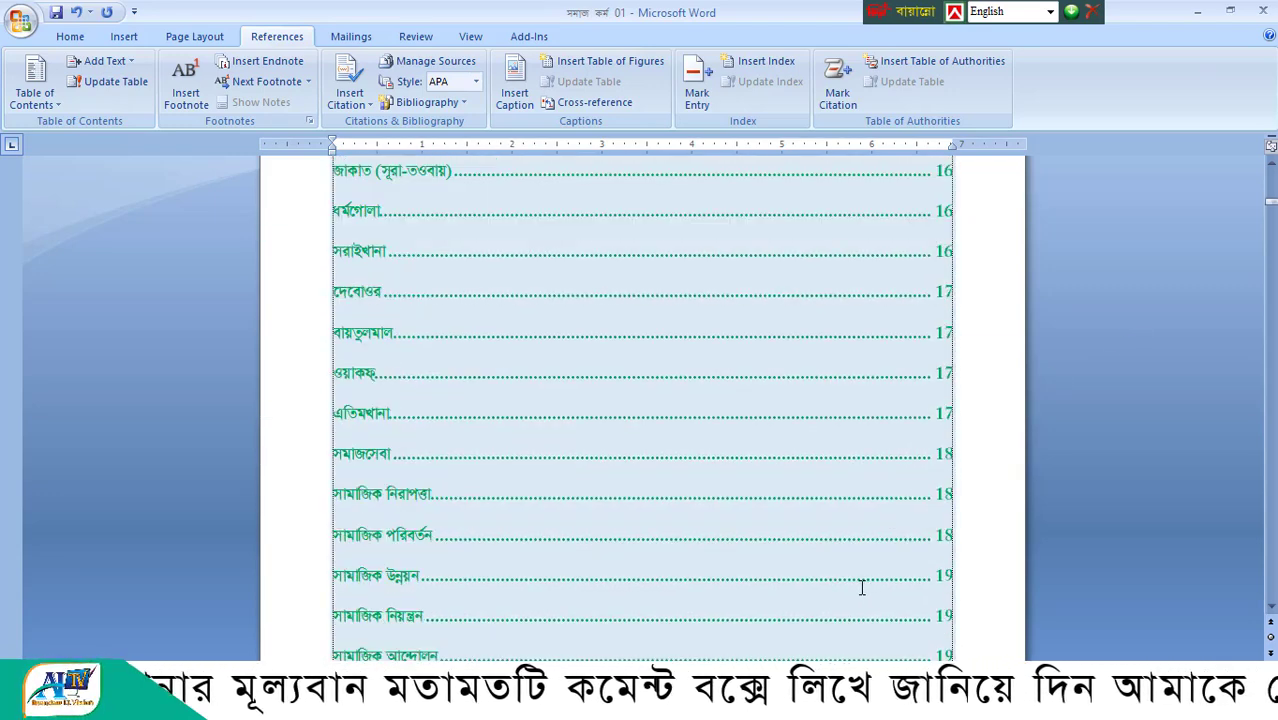
scroll(725, 548, "down", 12)
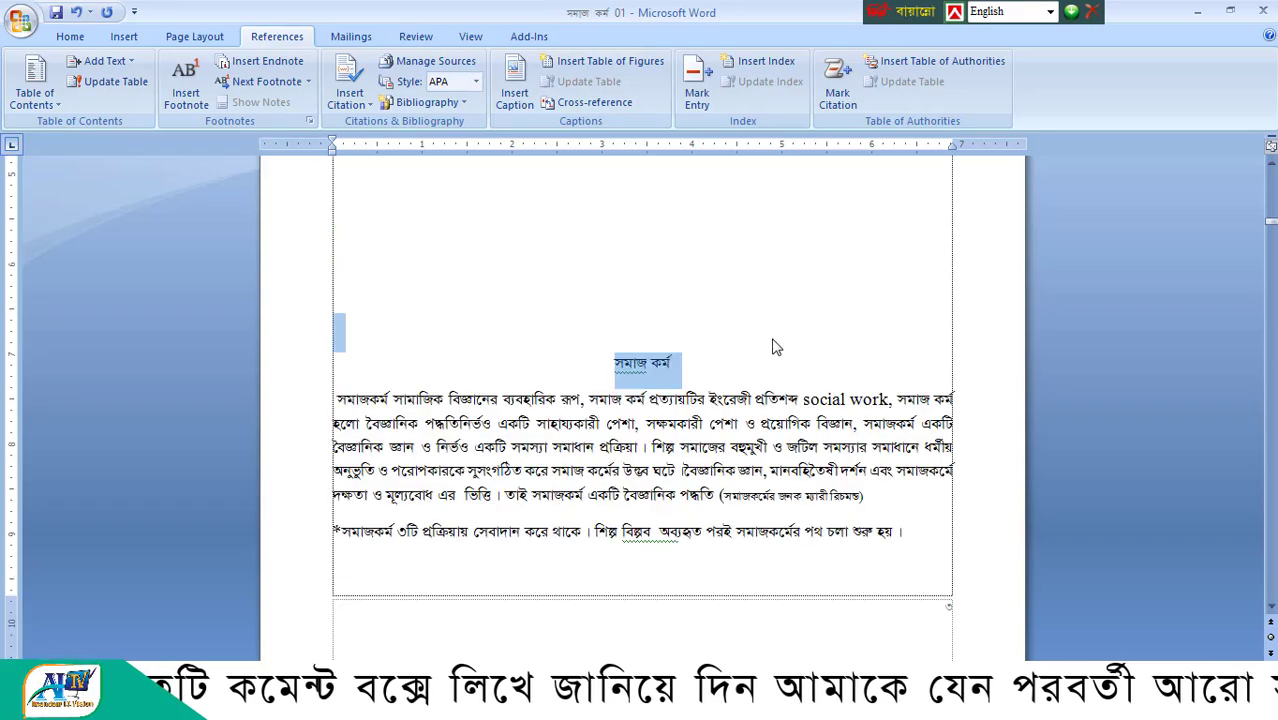
- Go through the centred body headings from "সমাজ কর্ম" to "সমাজ কর্মের লক্ষ উদ্দেশ্য বা বাংলাদেশের", highlighting each one
left_click_drag(728, 357, 578, 364)
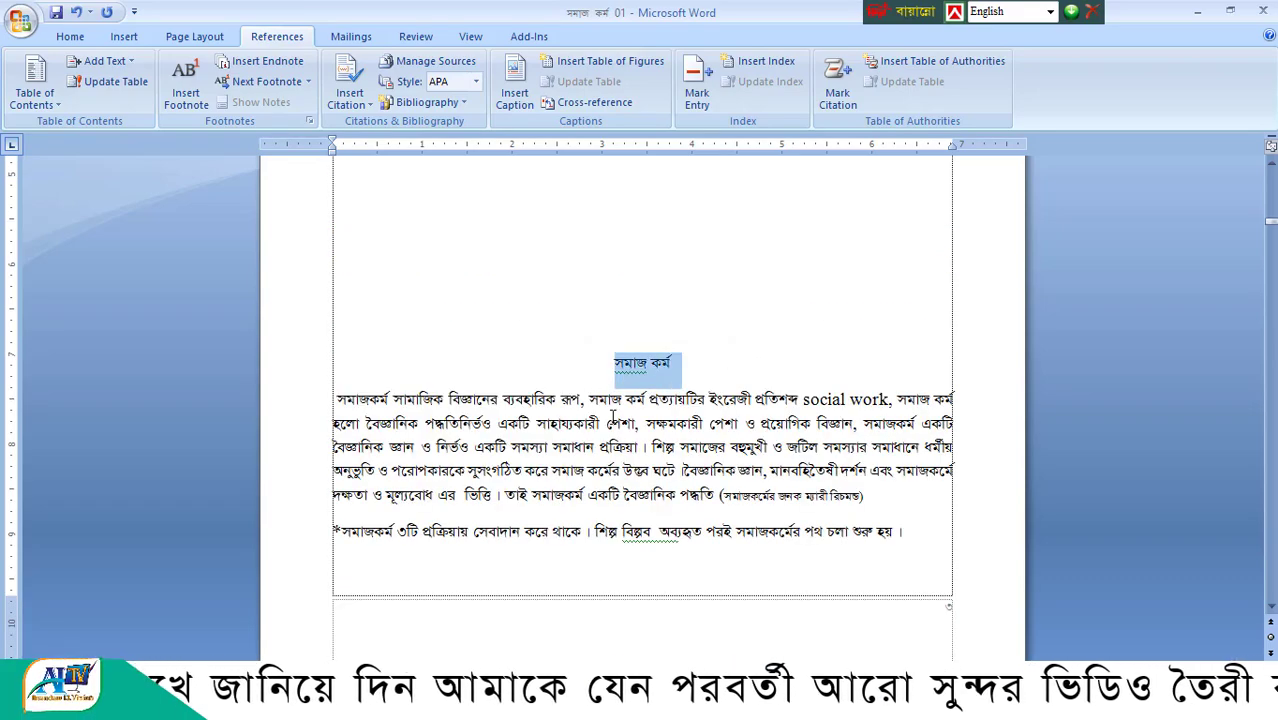
scroll(614, 416, "down", 15)
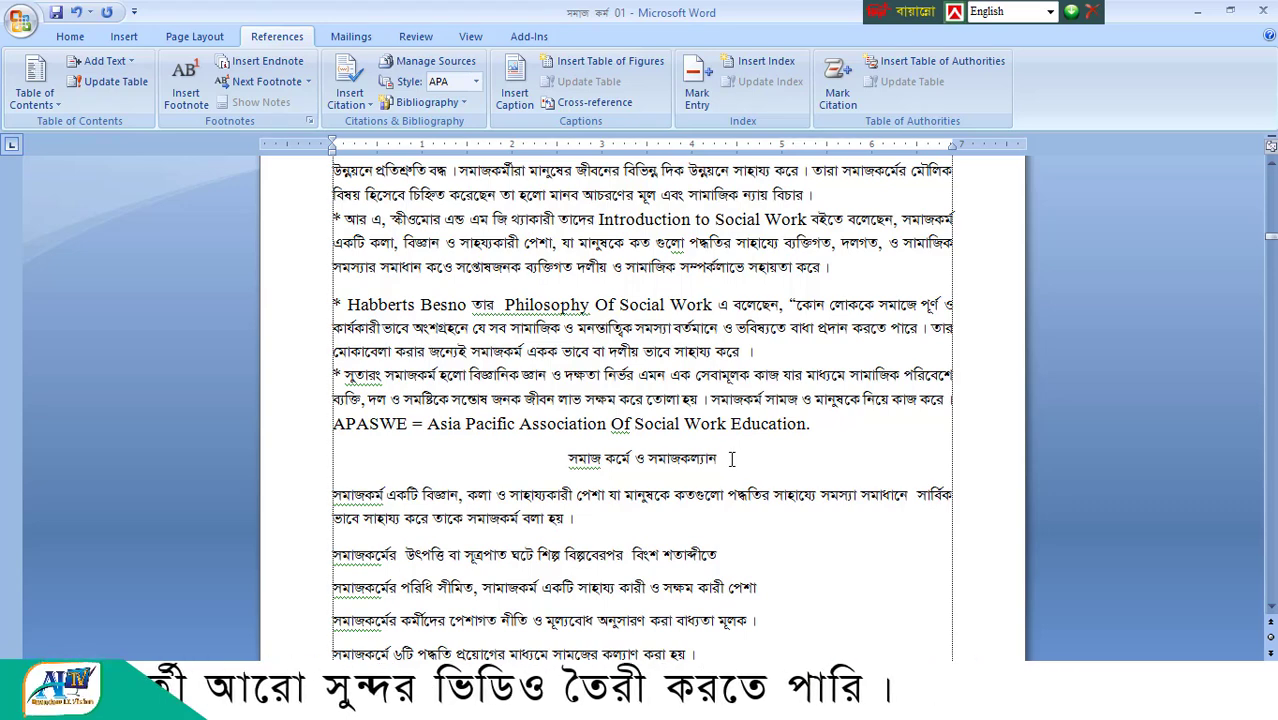
left_click_drag(731, 458, 567, 459)
scroll(680, 517, "down", 10)
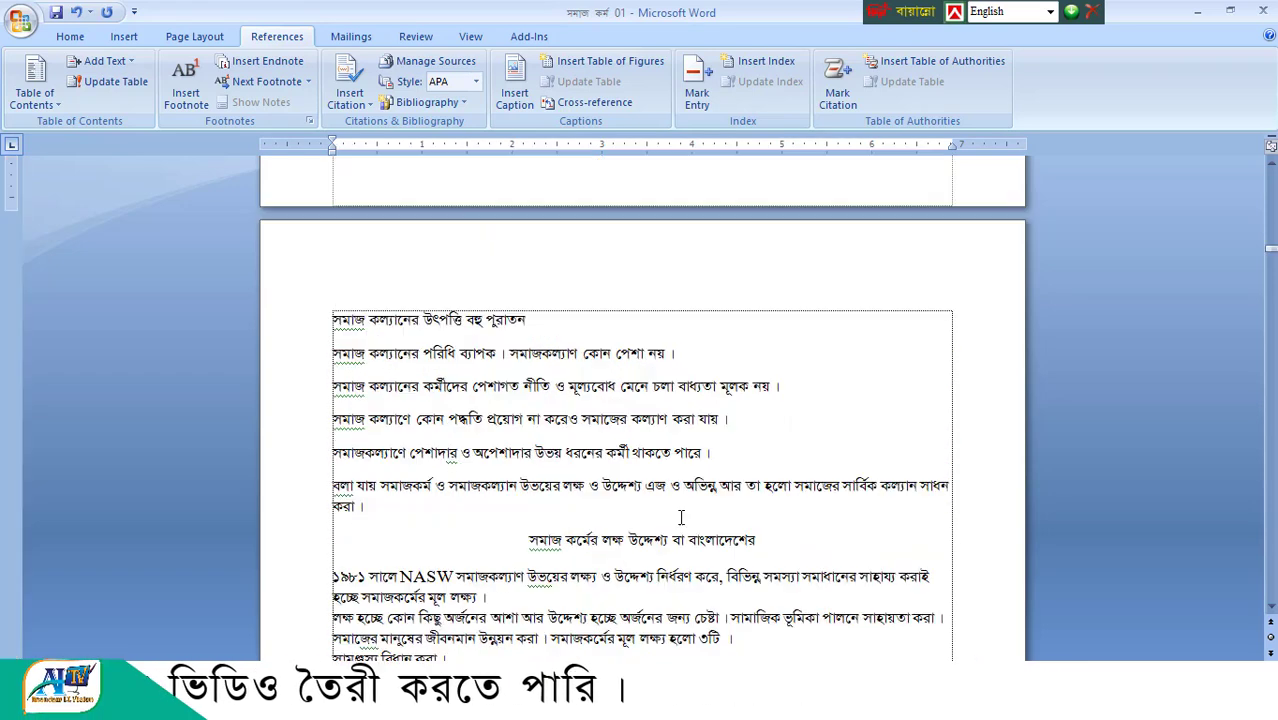
left_click_drag(768, 537, 528, 540)
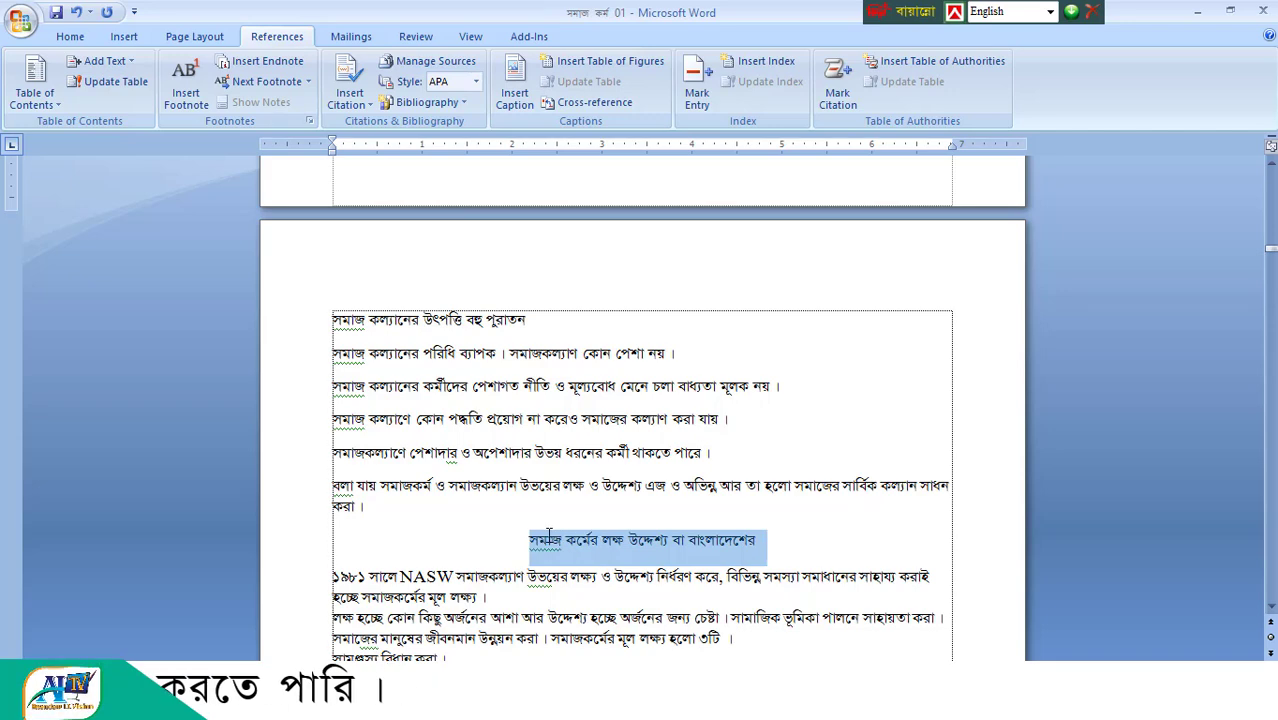
- Return to the start of the table of contents and check its entries against those body headings
scroll(1167, 566, "up", 3)
left_click_drag(1271, 245, 1271, 172)
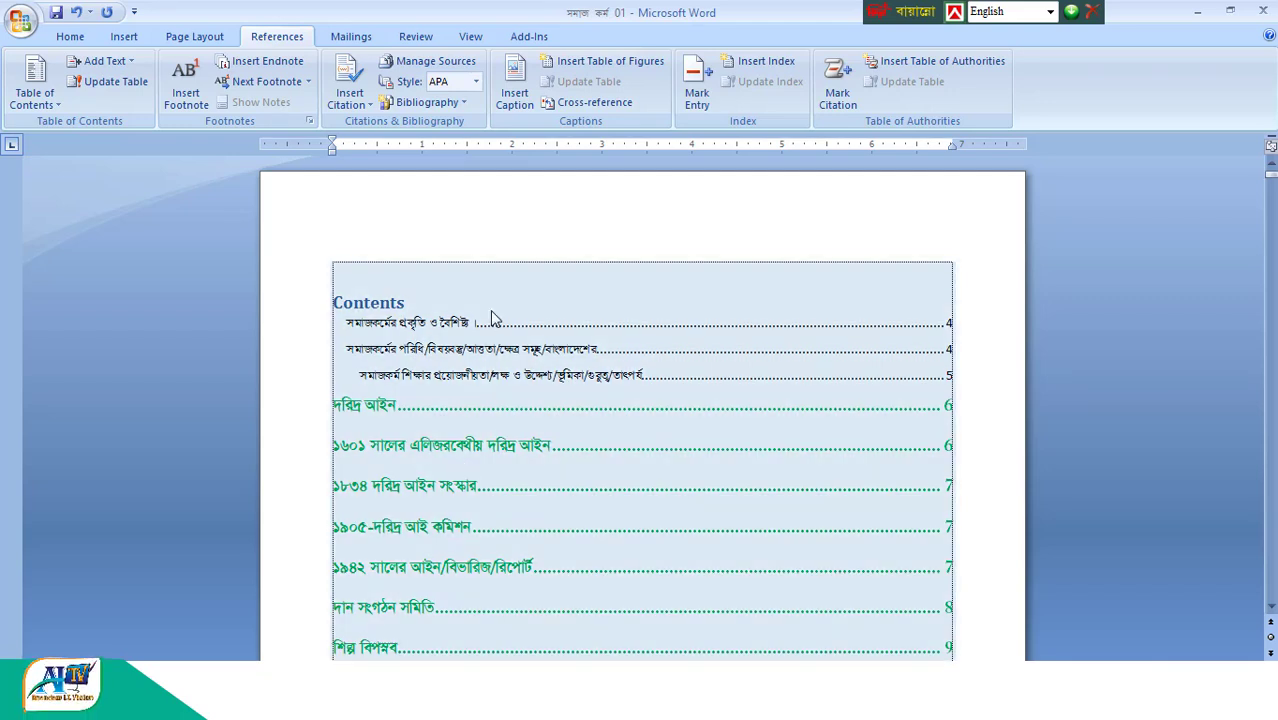
scroll(492, 446, "down", 12)
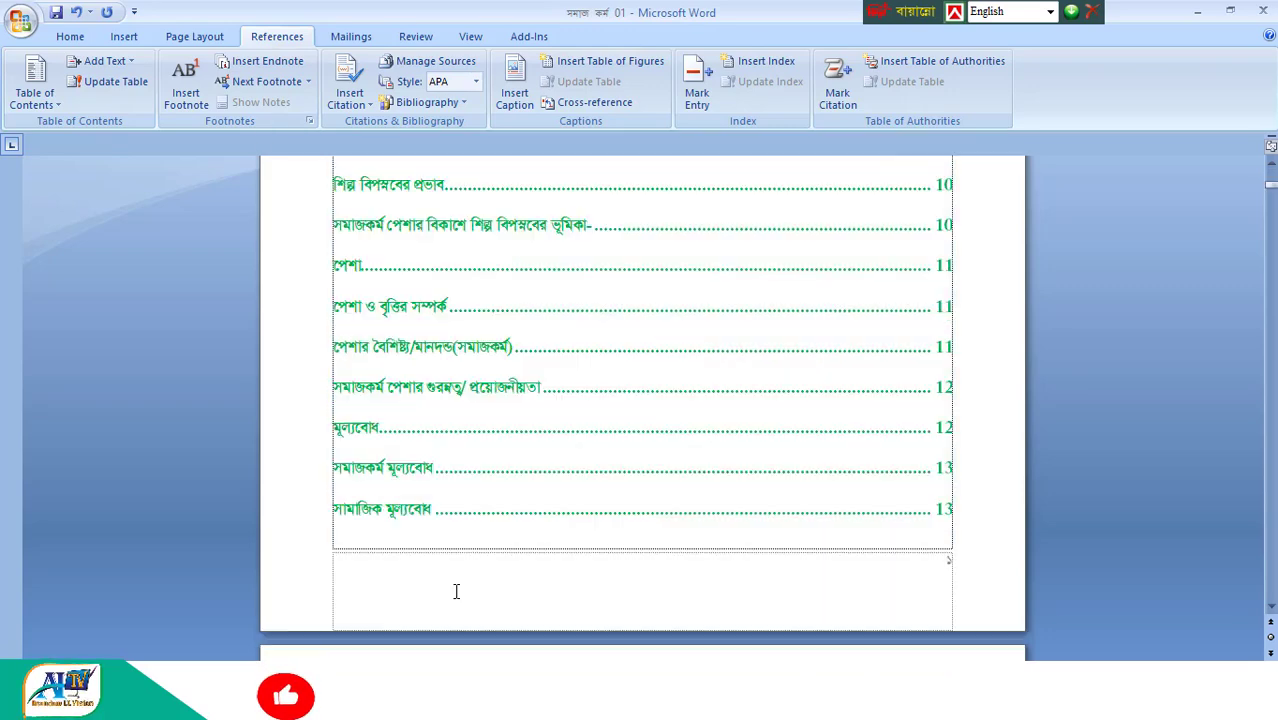
scroll(453, 608, "down", 12)
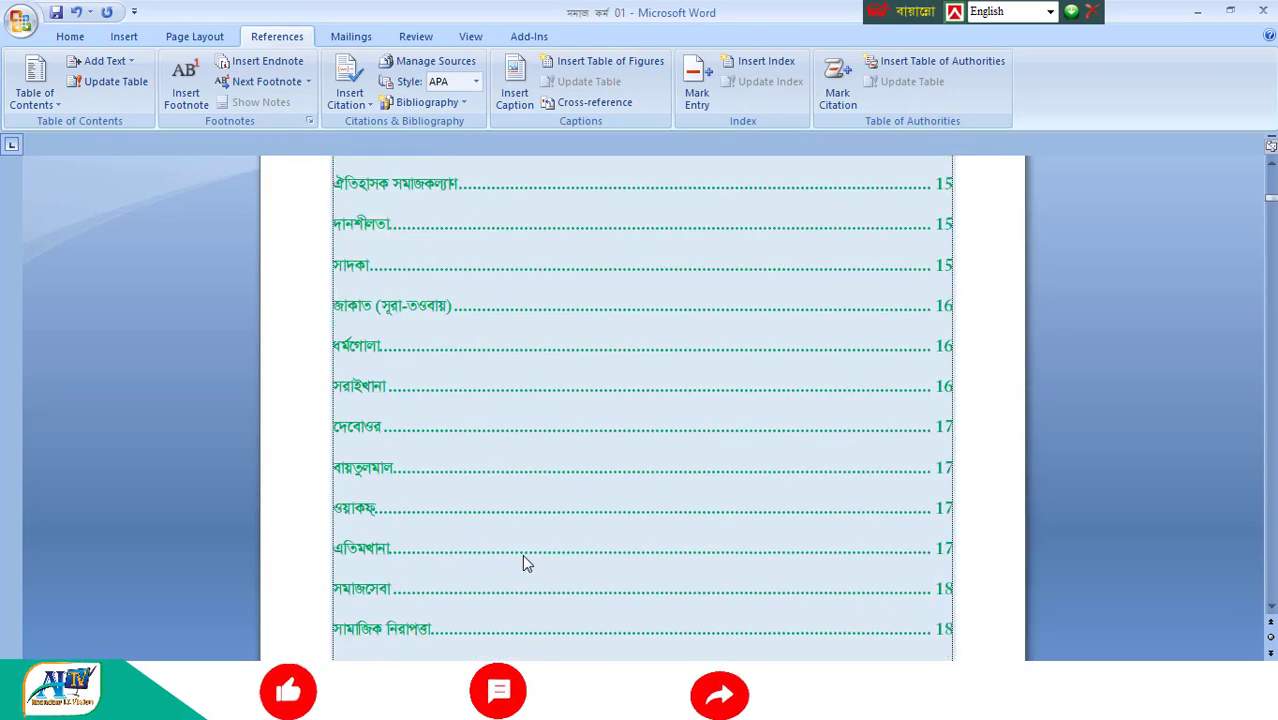
scroll(522, 566, "down", 3)
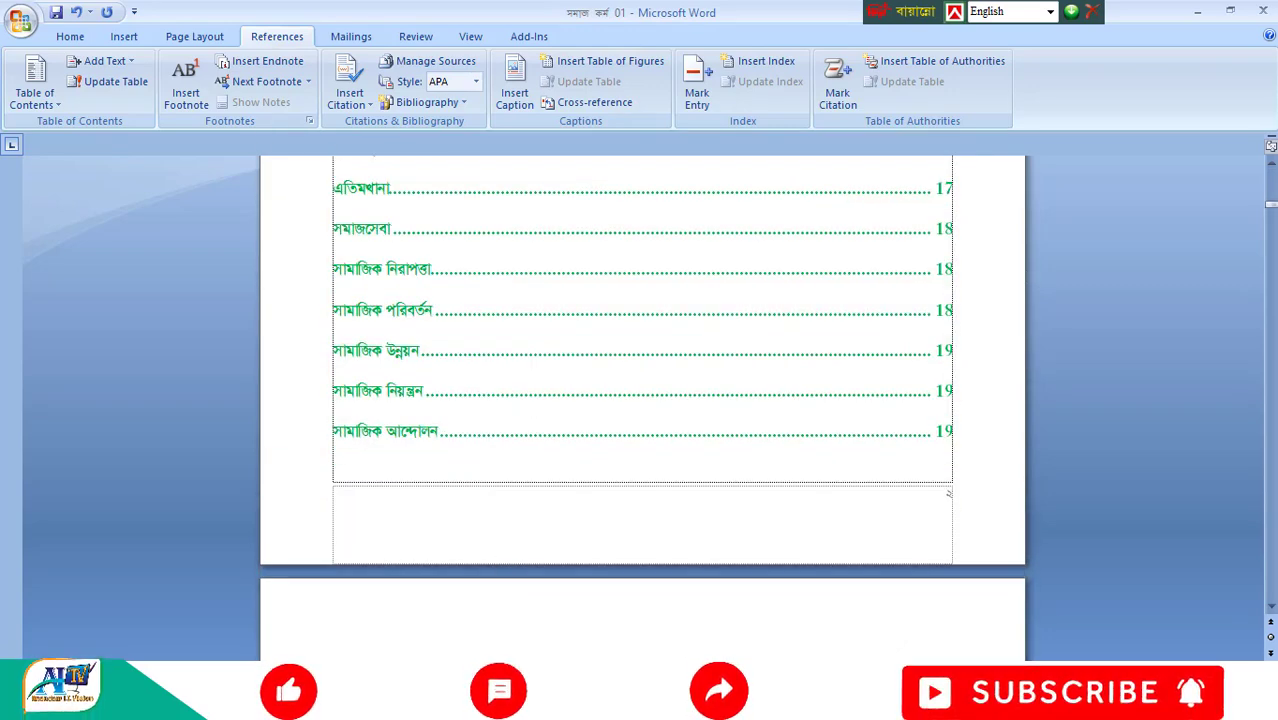
- Check which paragraph style is applied to the body headings "সমাজ কর্ম" and "সমাজ কর্মের লক্ষ উদ্দেশ্য বা বাংলাদেশের"
left_click(70, 37)
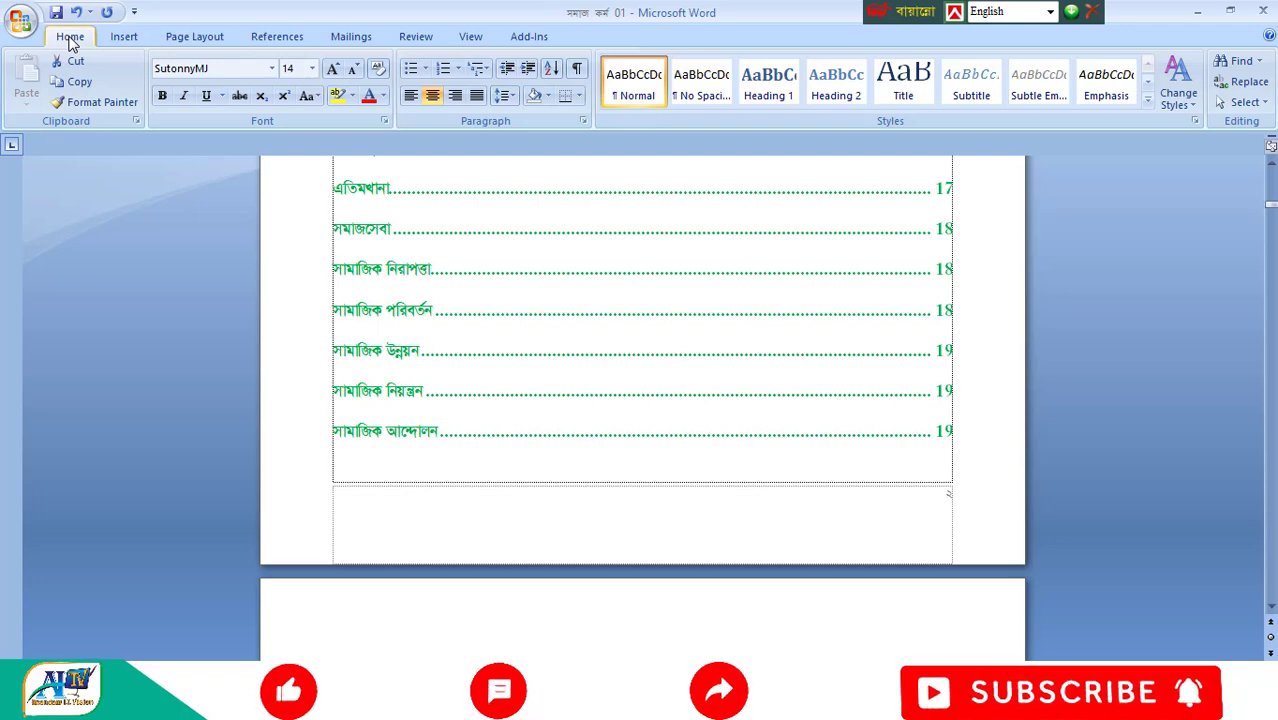
scroll(428, 491, "down", 10)
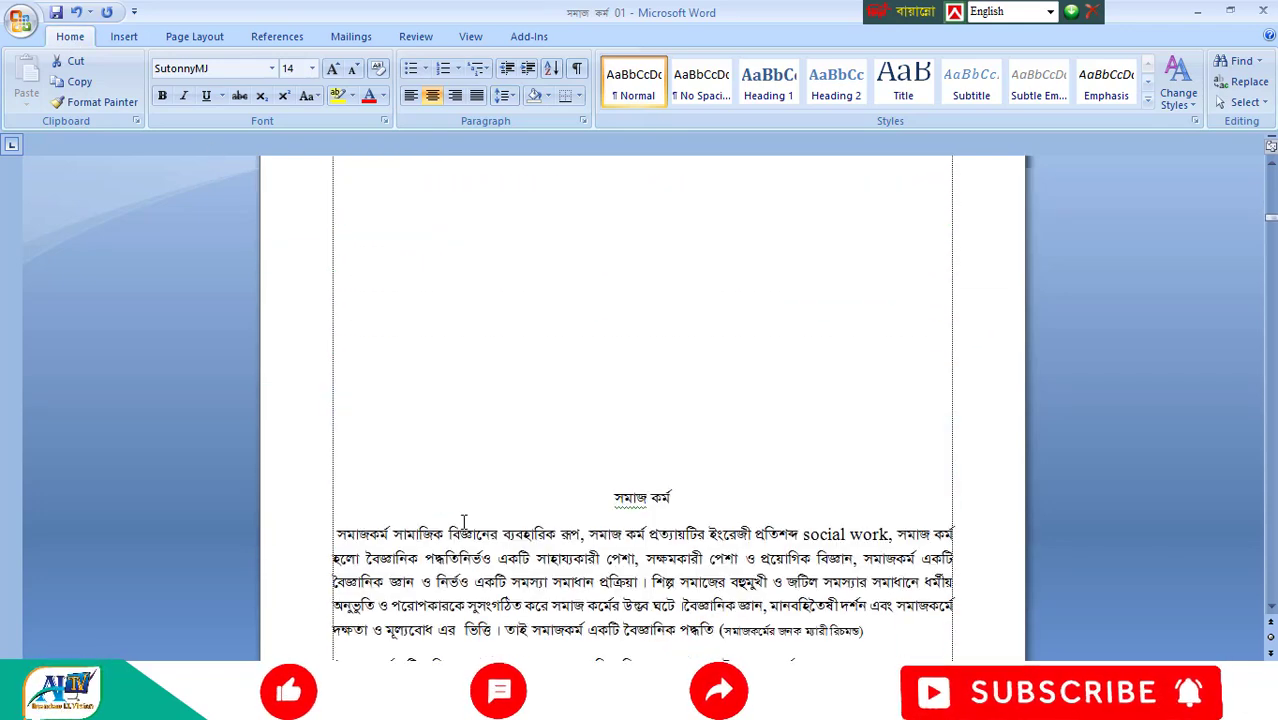
scroll(463, 521, "down", 3)
left_click(633, 320)
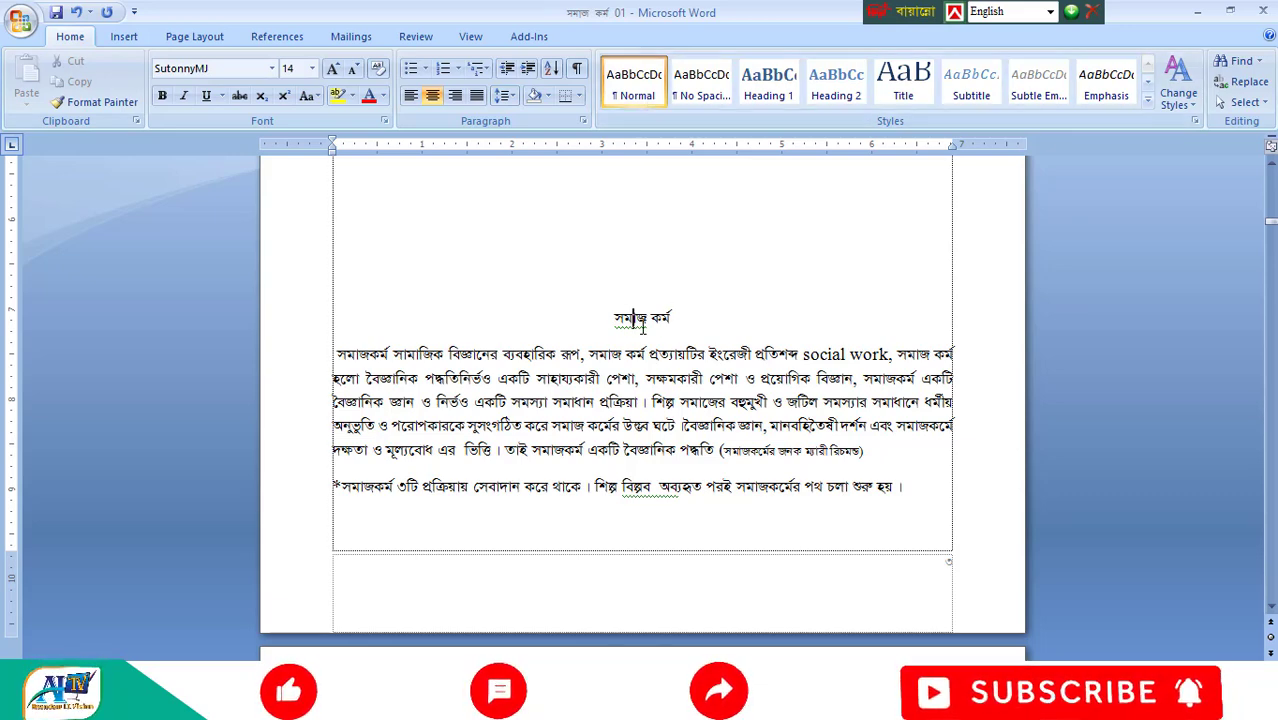
scroll(648, 318, "down", 15)
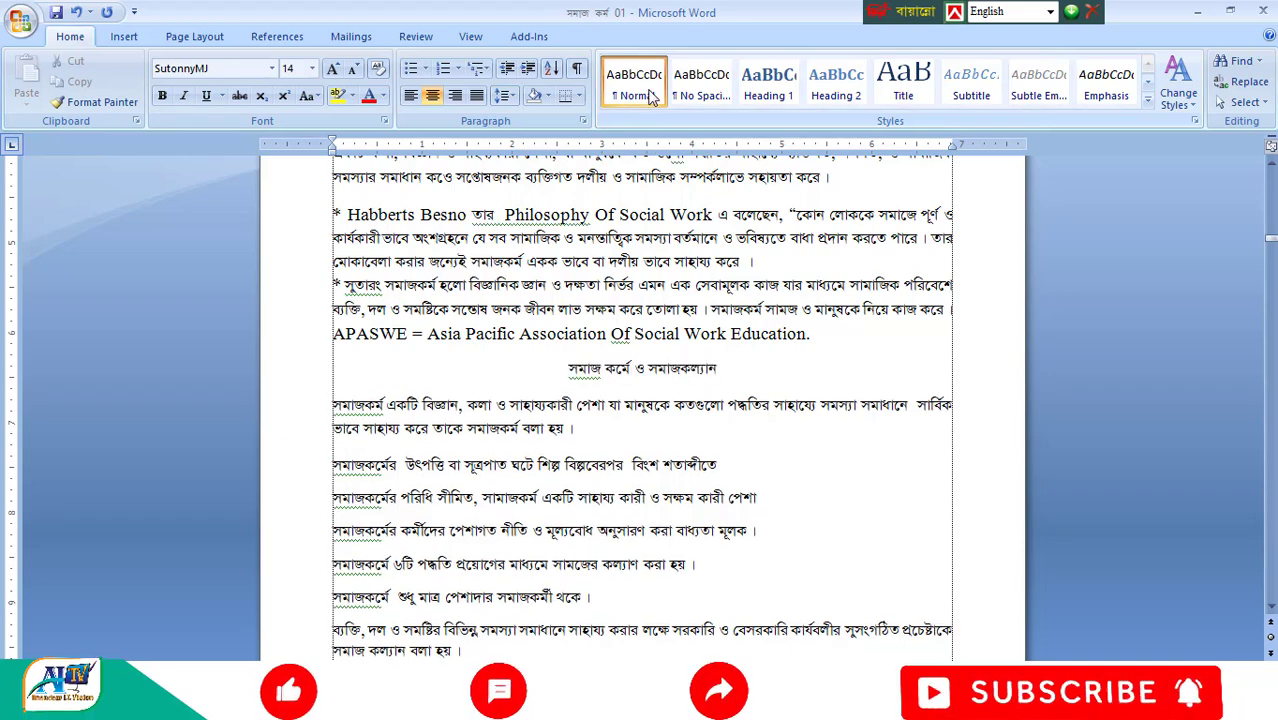
left_click(470, 36)
scroll(590, 358, "down", 2)
scroll(590, 358, "down", 5)
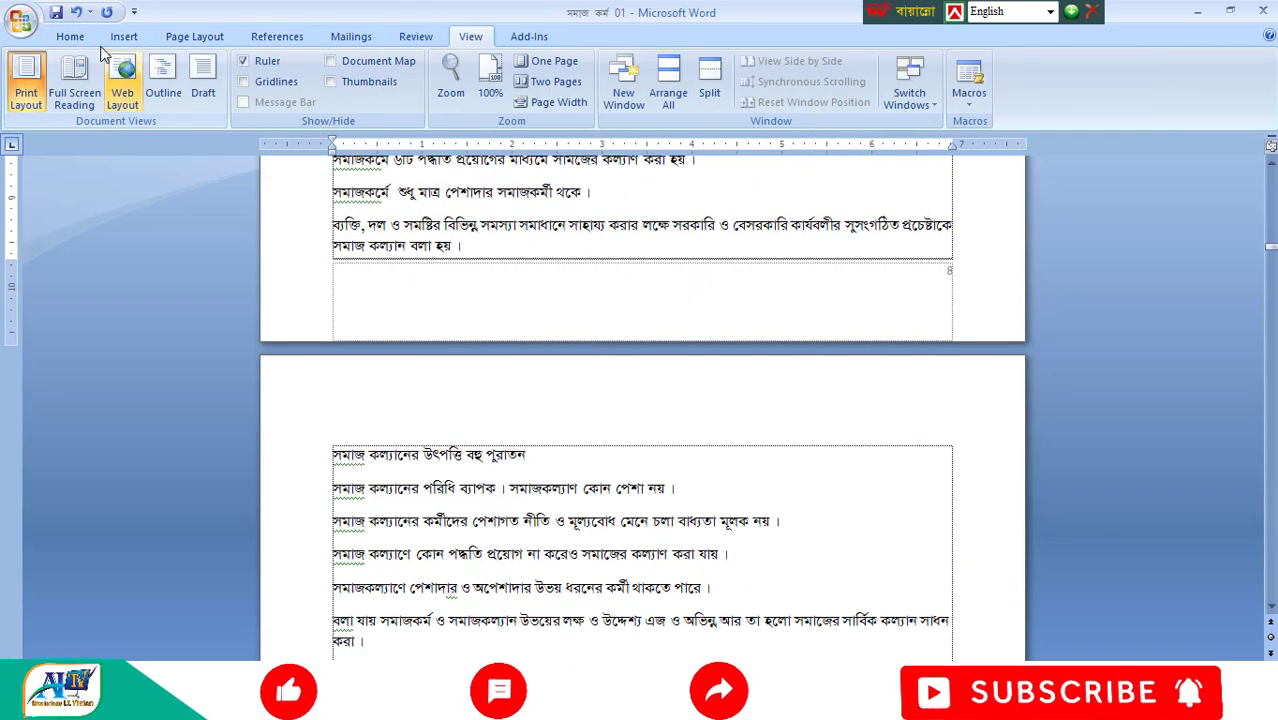
left_click(70, 36)
scroll(607, 470, "down", 3)
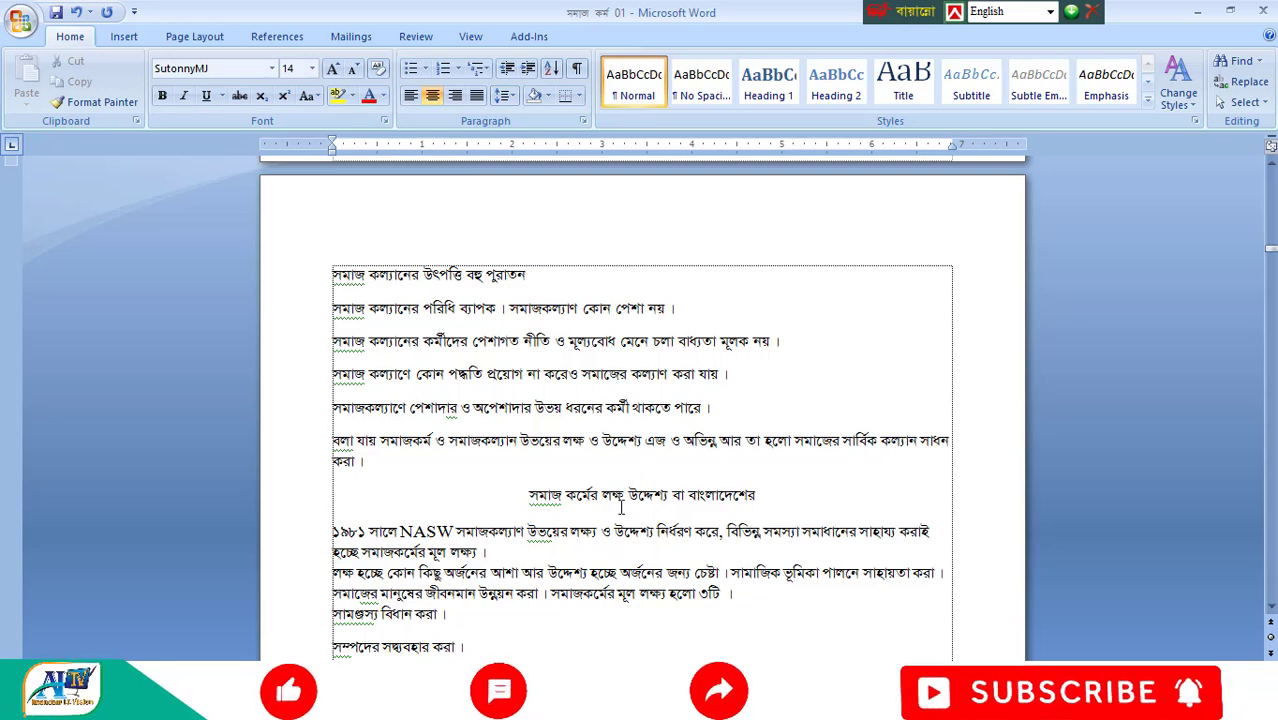
left_click(621, 503)
scroll(680, 360, "down", 17)
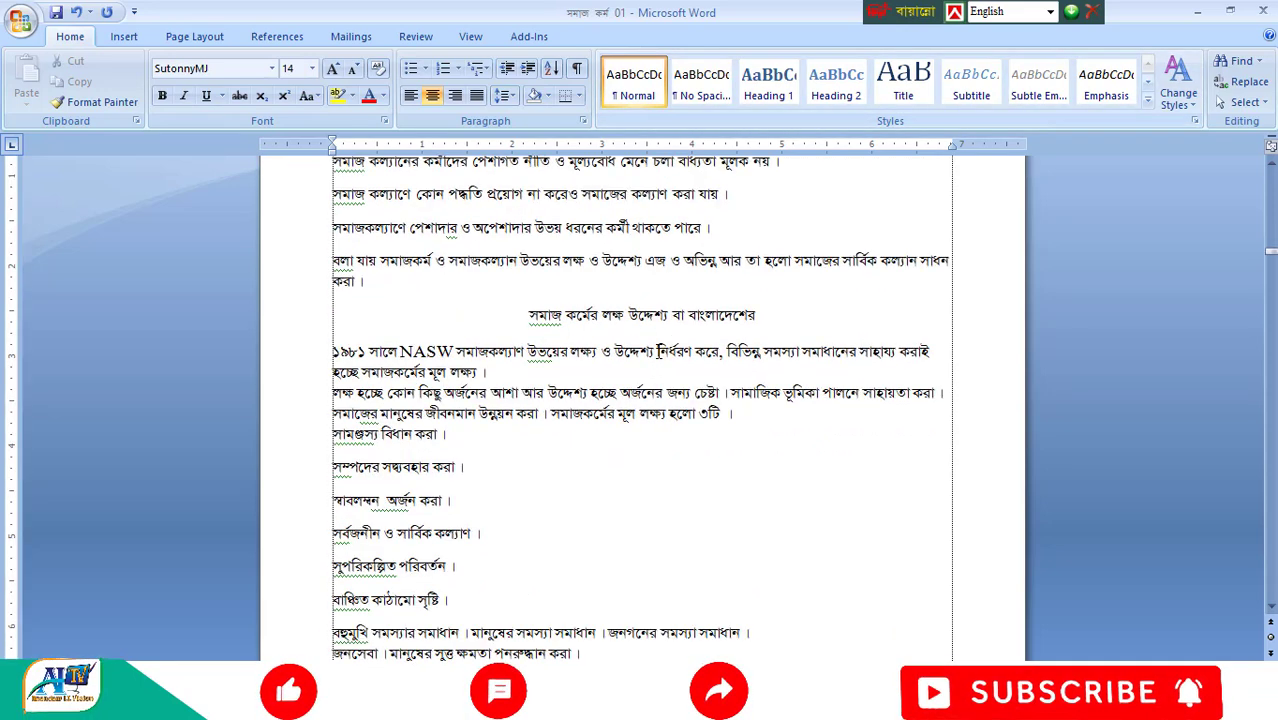
- Centre the line "৩। কার্যকর সামাজিক ভূমিকা পালন।" so it is aligned like the other headings
scroll(670, 362, "down", 4)
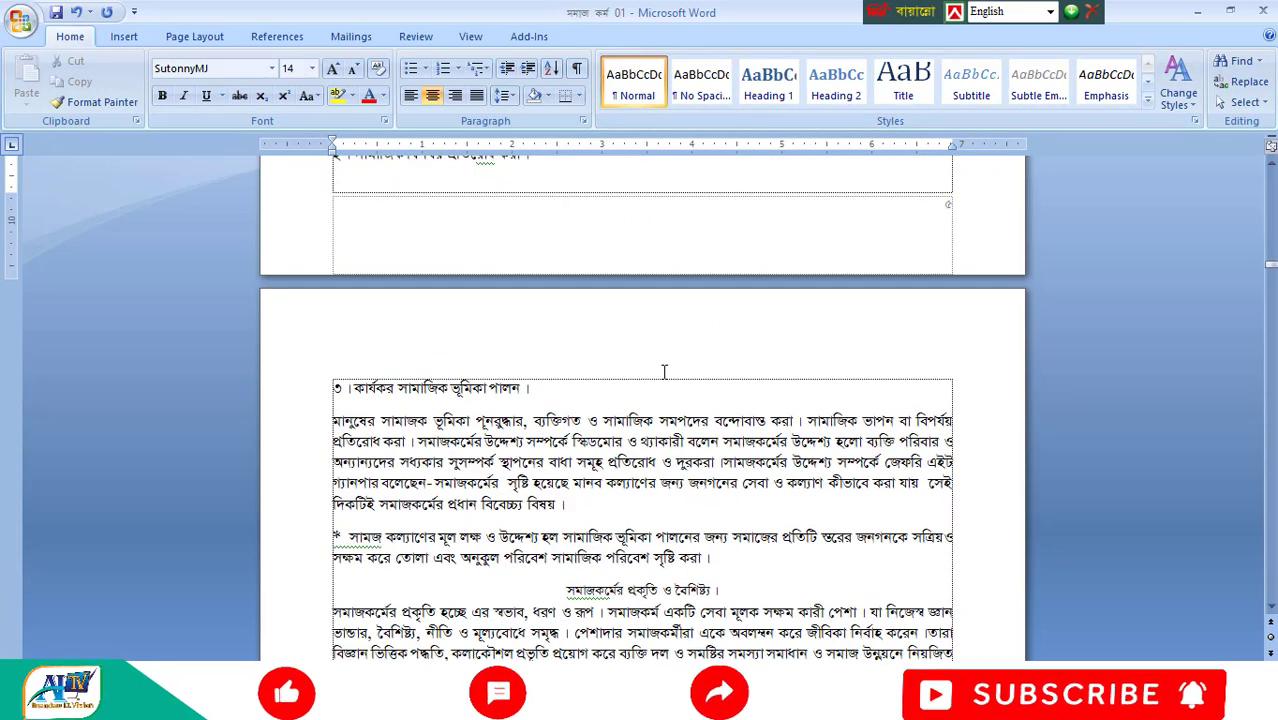
left_click(514, 387)
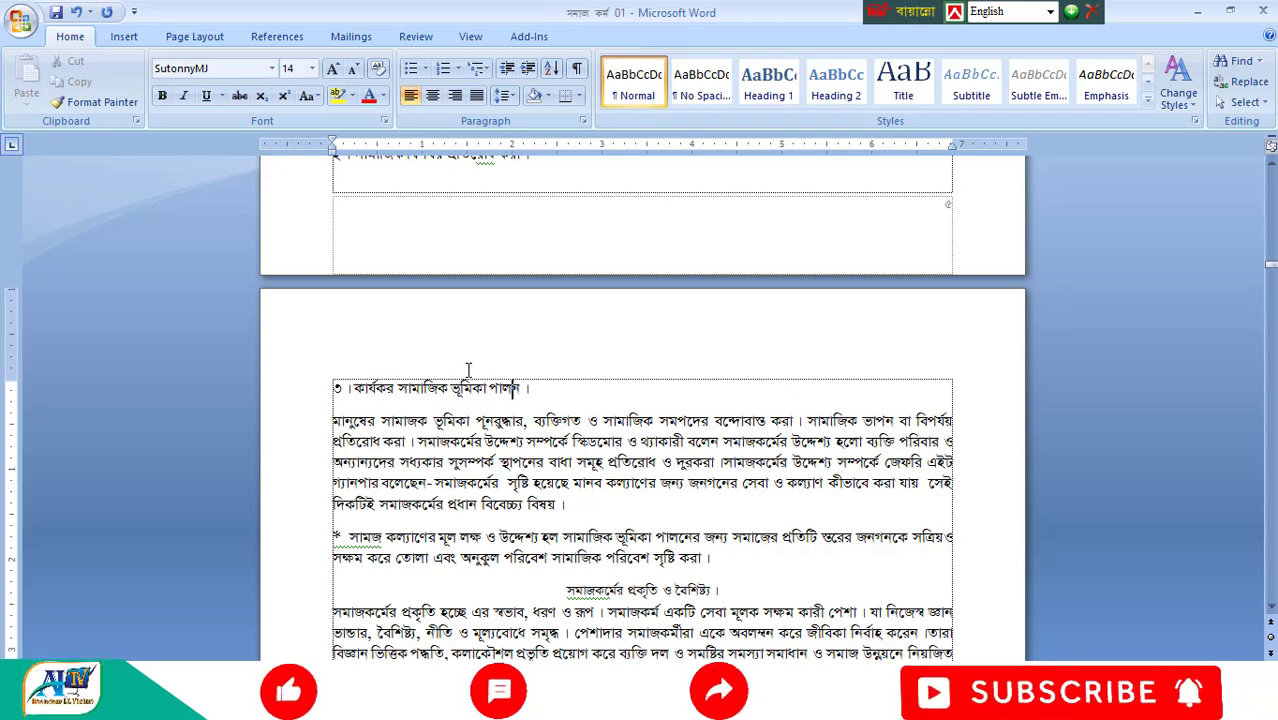
key("ctrl+e")
- Check the paragraph style of the headings "সমাজকর্মের প্রকৃতি ও বৈশিষ্ট্য" and "সমাজকর্মের পরিধি/বিষয়বস্তু"
scroll(457, 387, "down", 4)
left_click(610, 365)
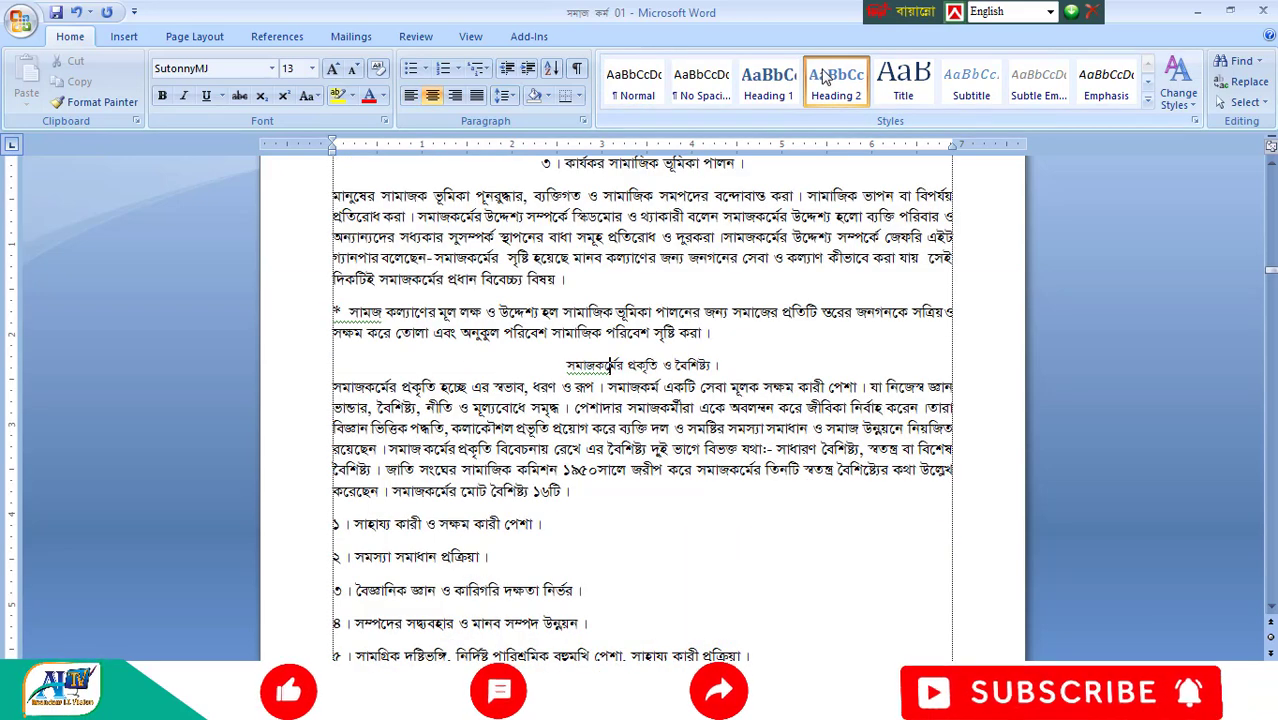
scroll(665, 463, "down", 8)
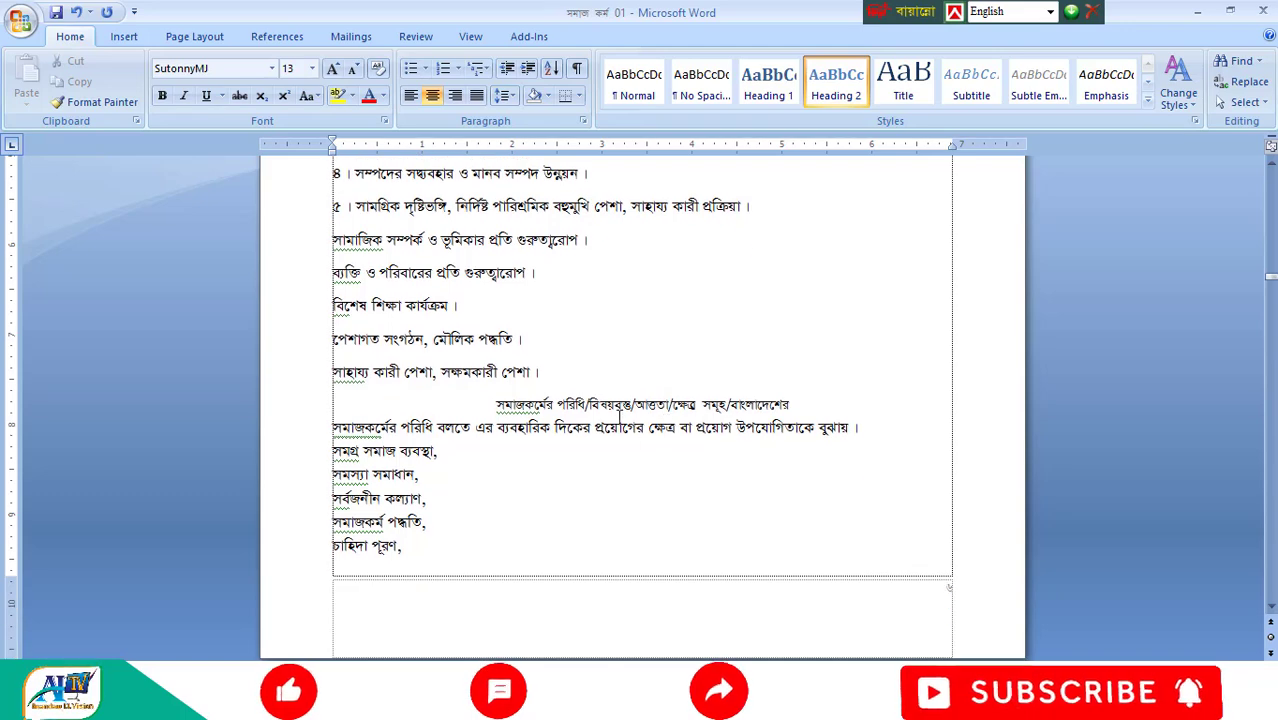
scroll(648, 562, "down", 9)
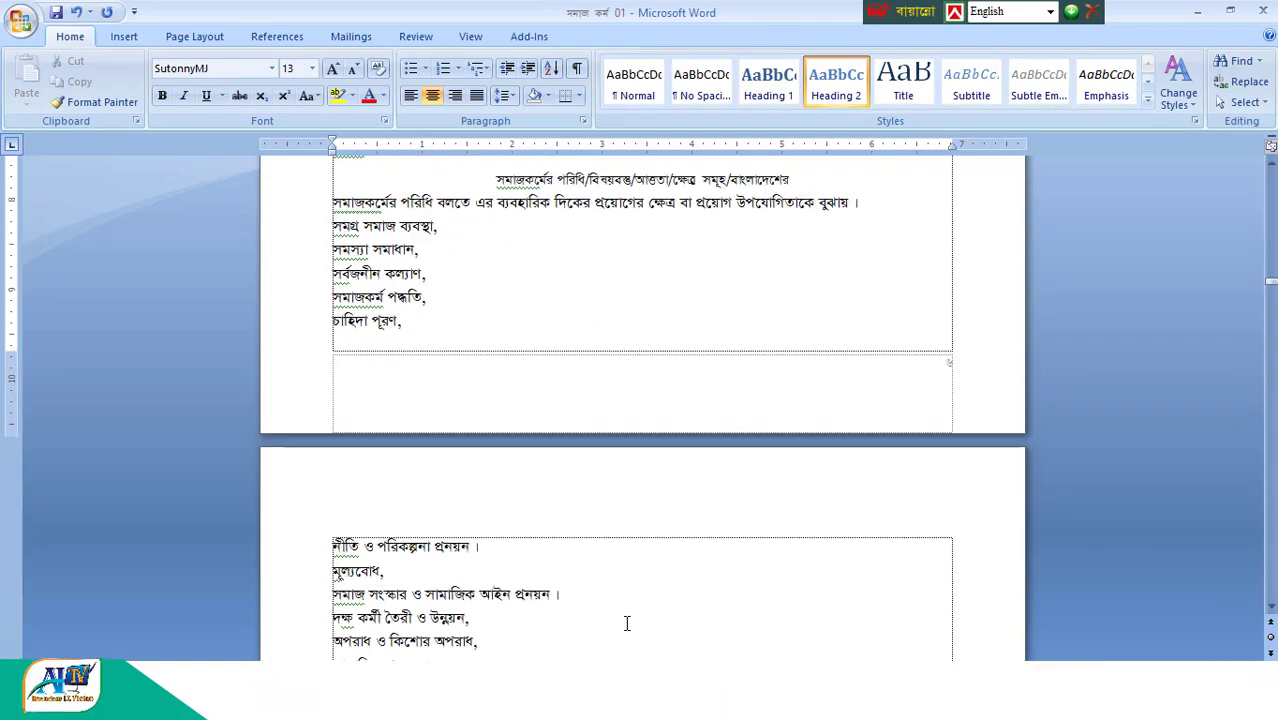
scroll(633, 567, "up", 12)
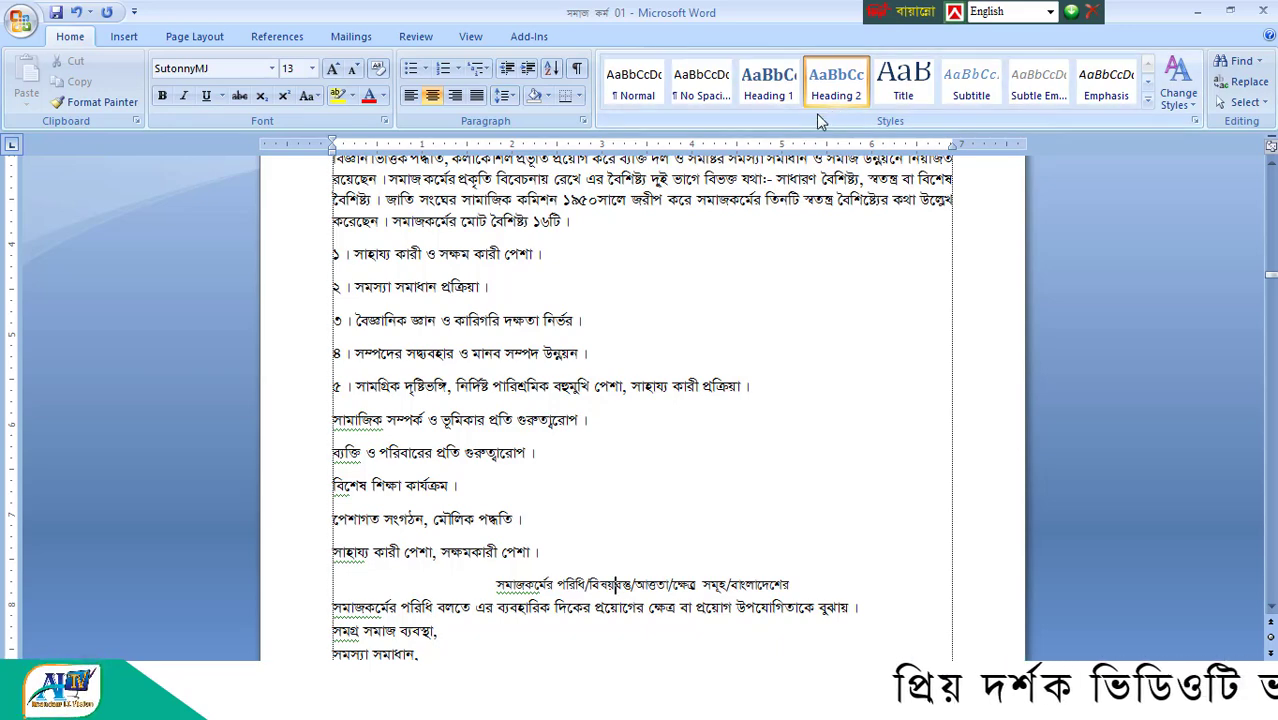
- Go back up through the headings from "৩। কার্যকর সামাজিক ভূমিকা পালন।" to "সমাজ কর্মে ও সমাজকল্যান", highlighting each one
left_click(255, 41)
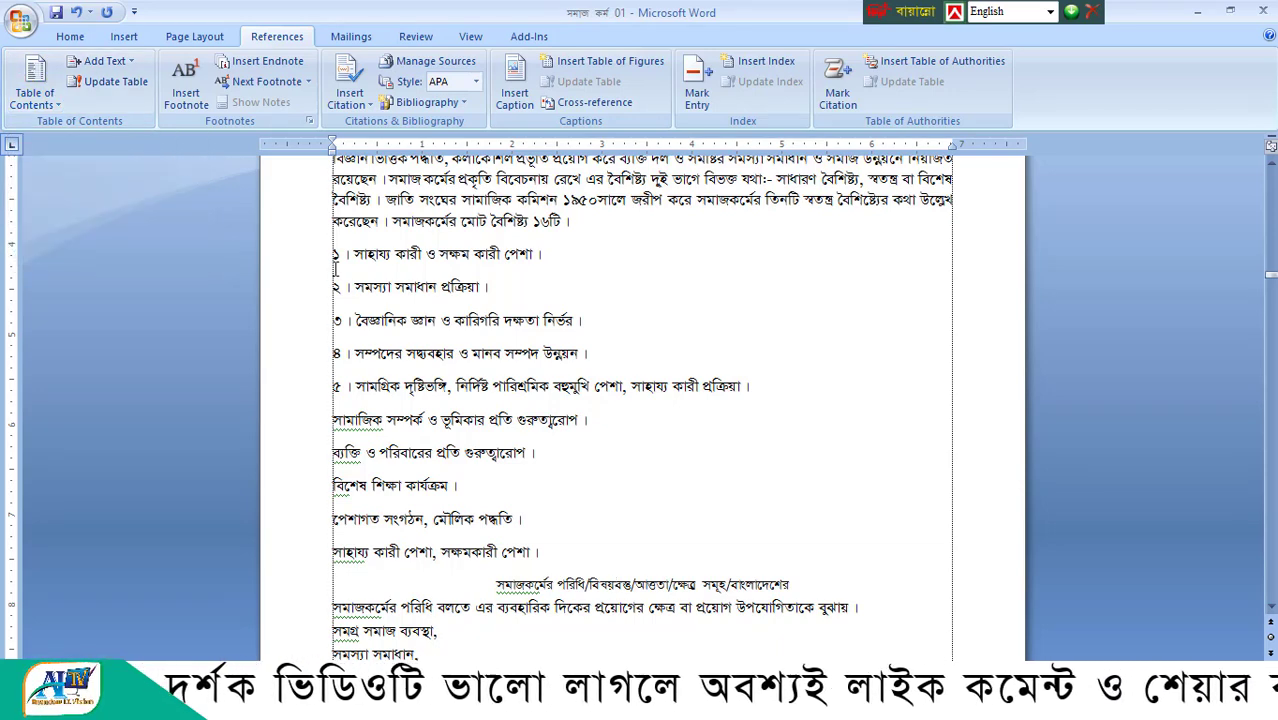
scroll(735, 430, "up", 6)
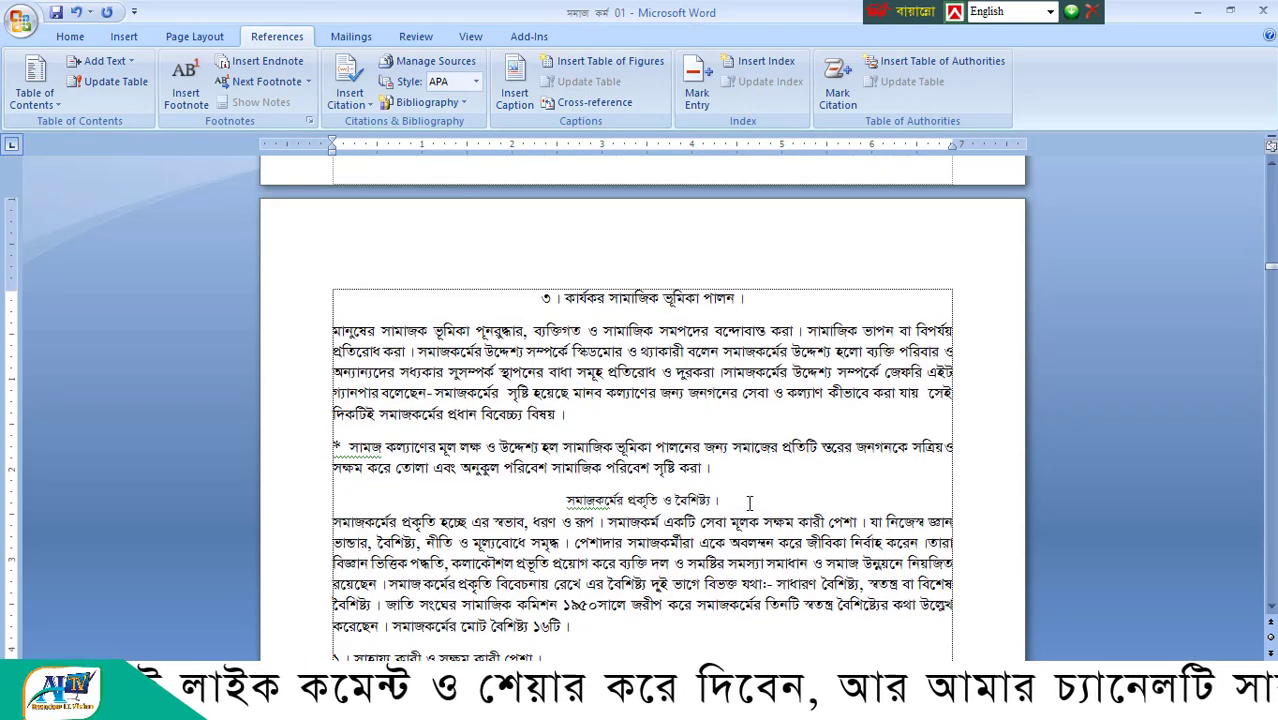
left_click(714, 298)
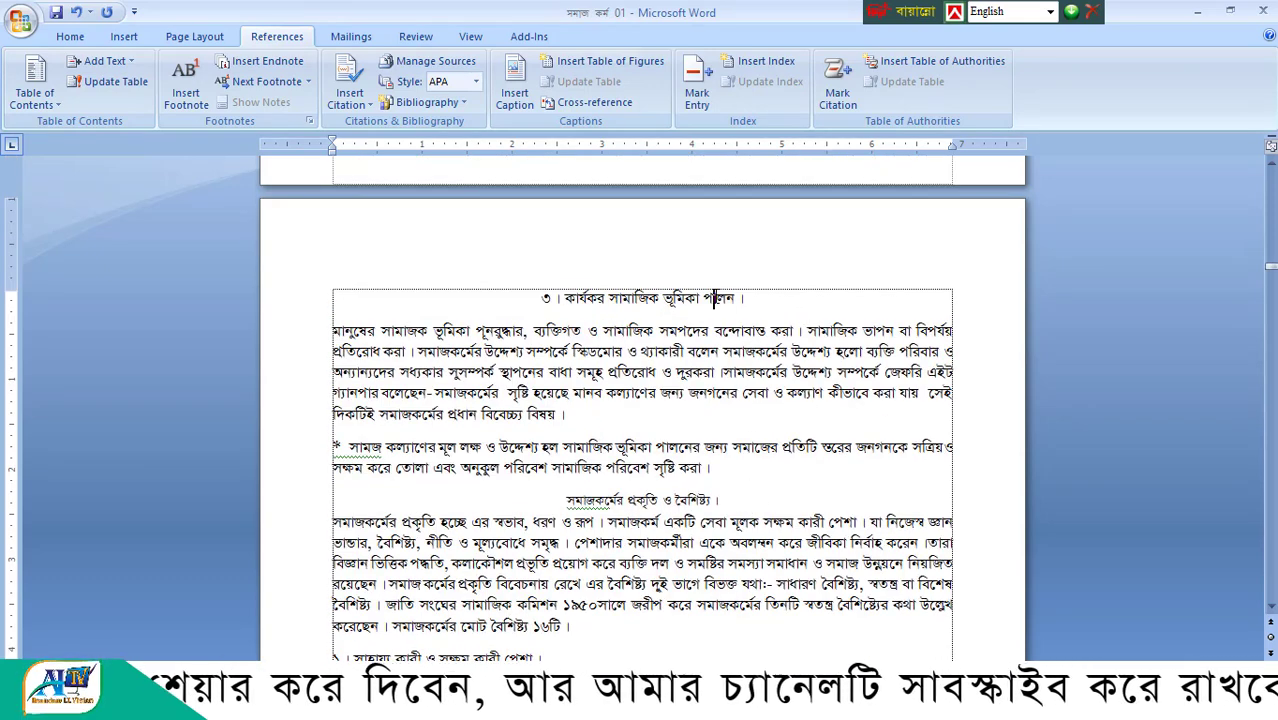
left_click(70, 36)
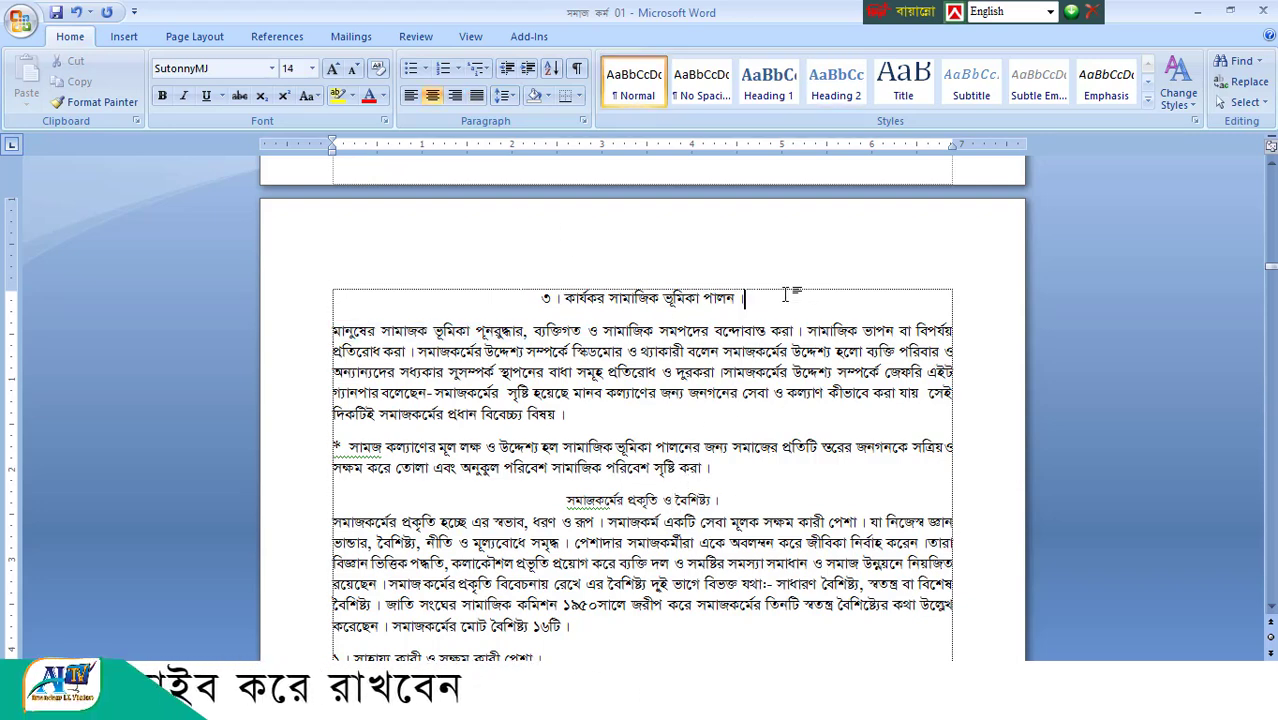
left_click_drag(746, 298, 565, 299)
scroll(654, 286, "up", 5)
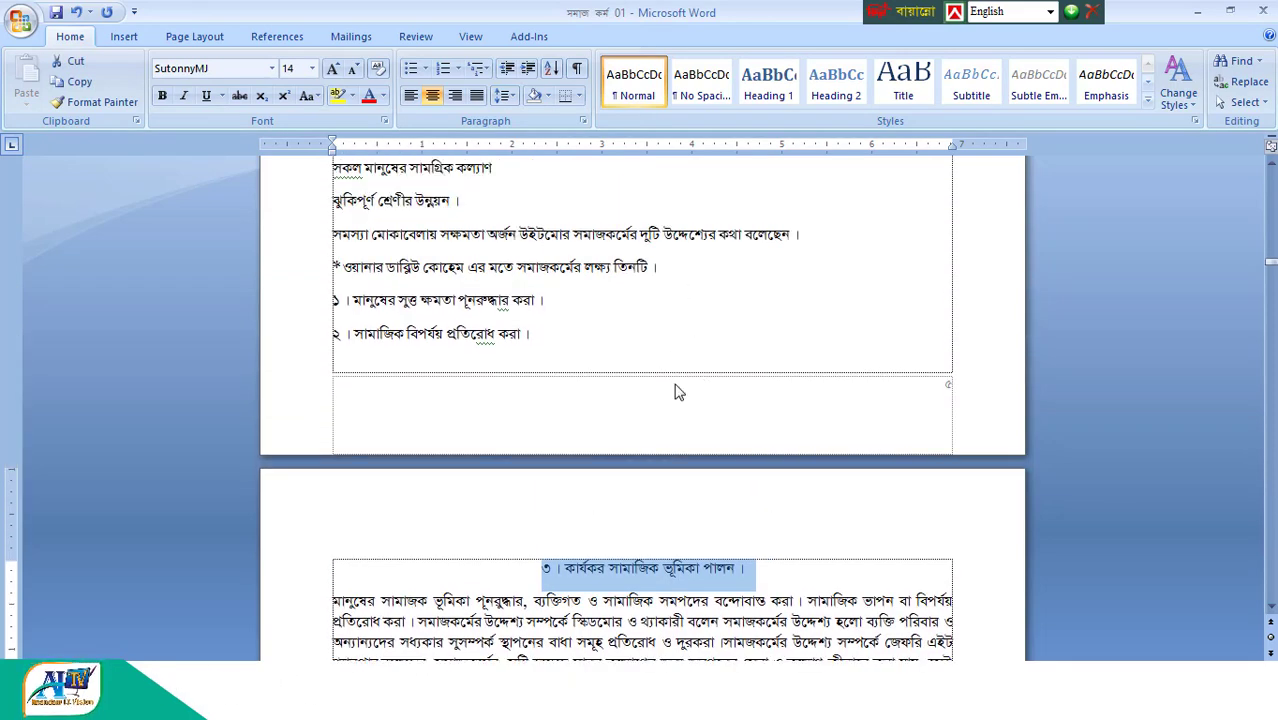
scroll(674, 391, "up", 10)
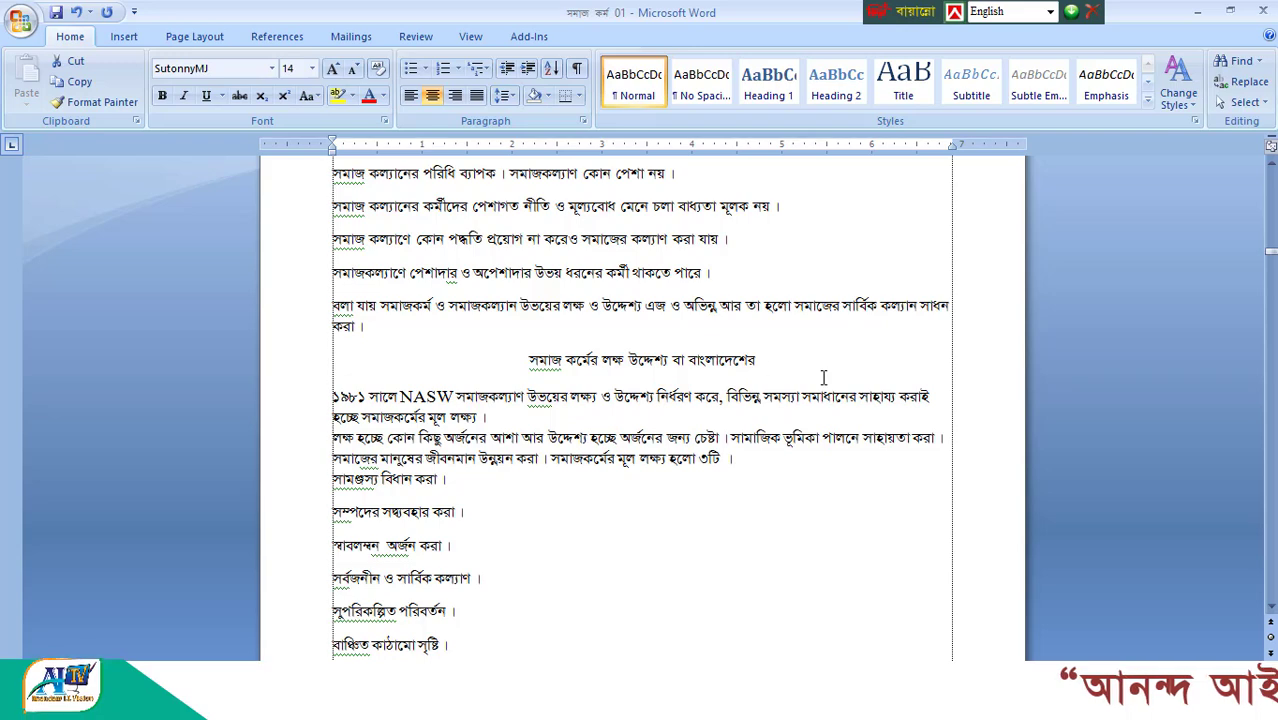
left_click_drag(757, 360, 528, 360)
scroll(648, 357, "up", 2)
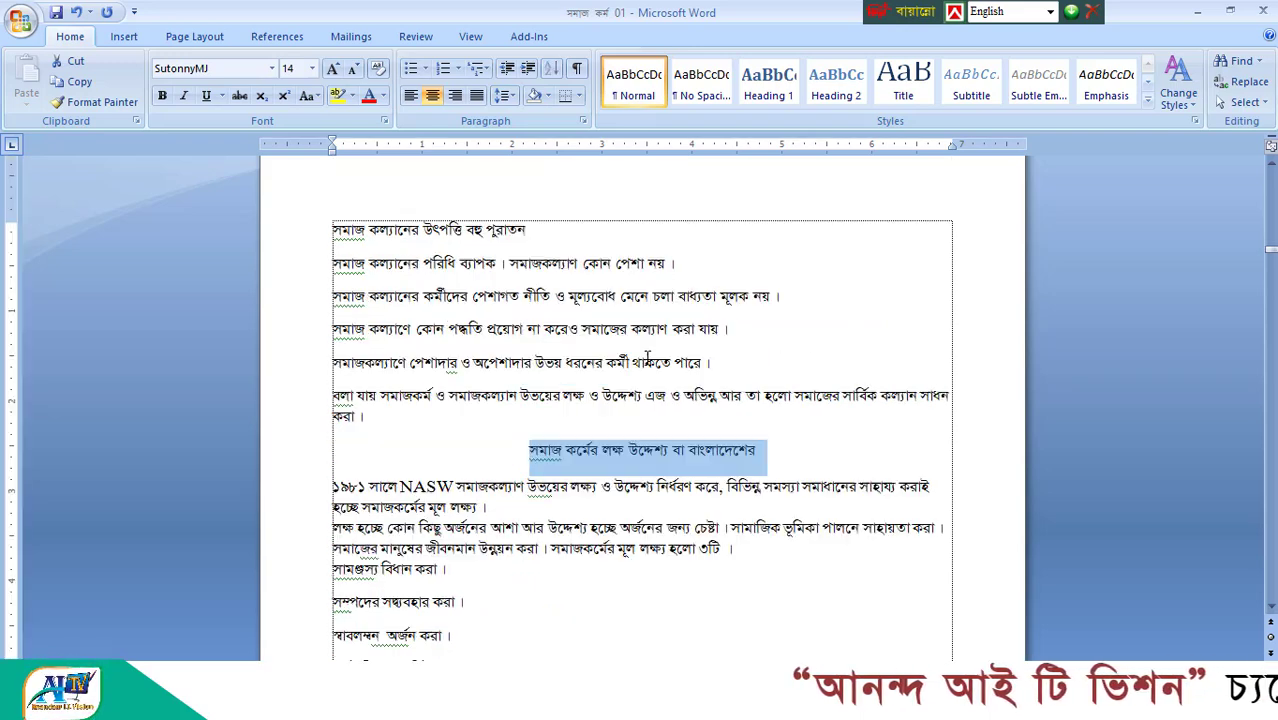
scroll(648, 357, "up", 12)
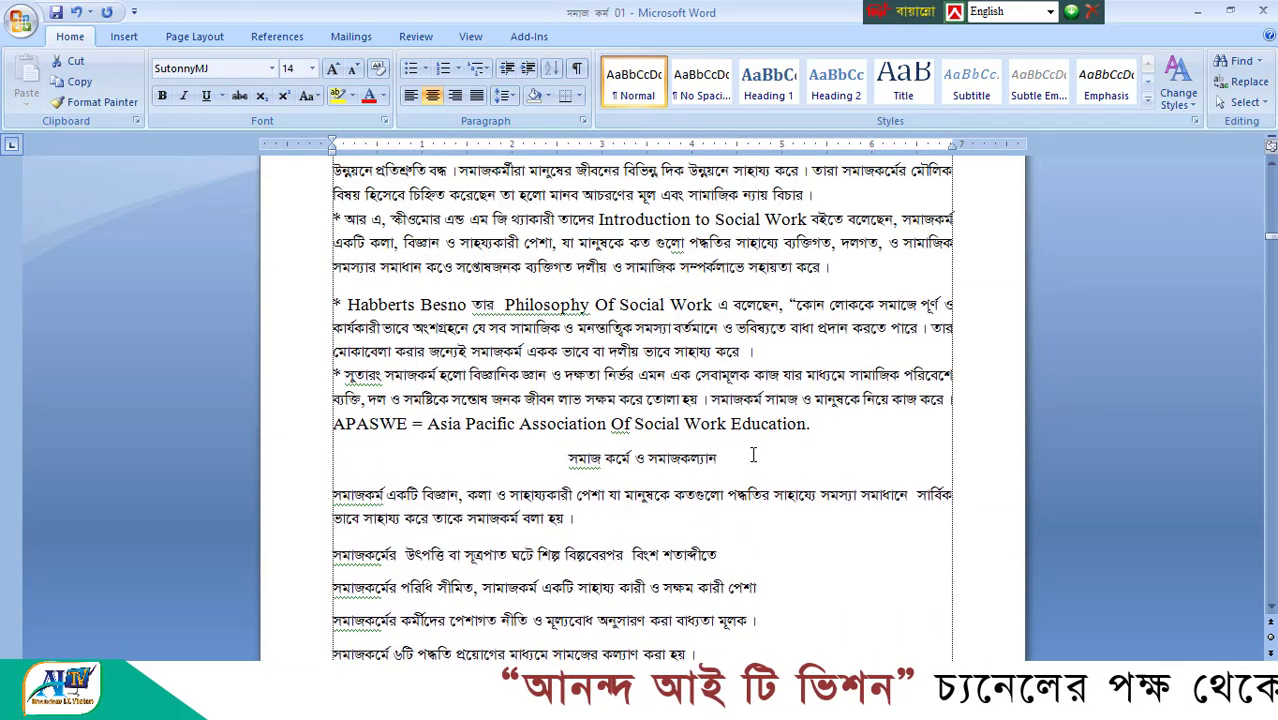
left_click_drag(753, 455, 566, 458)
scroll(695, 280, "up", 10)
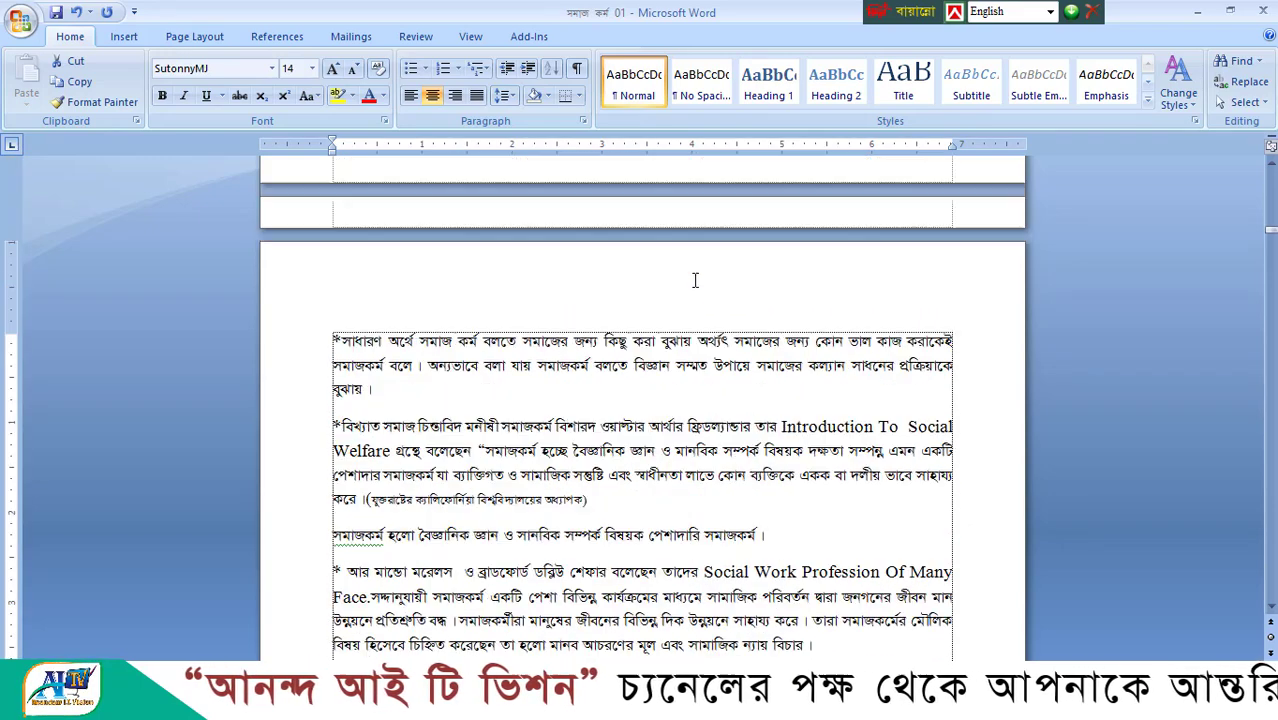
- Add the body heading "সমাজ কর্ম" to the table of contents entries as Level 1
scroll(695, 280, "up", 8)
left_click_drag(680, 317, 561, 312)
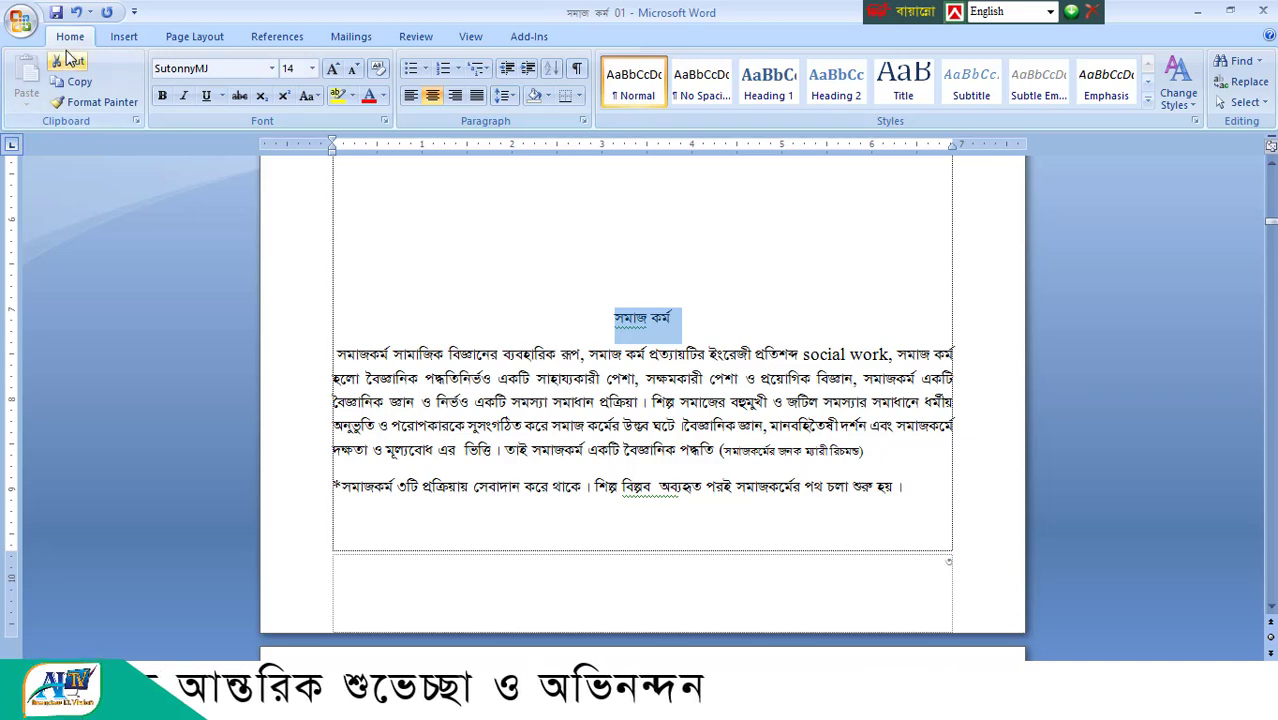
left_click(198, 38)
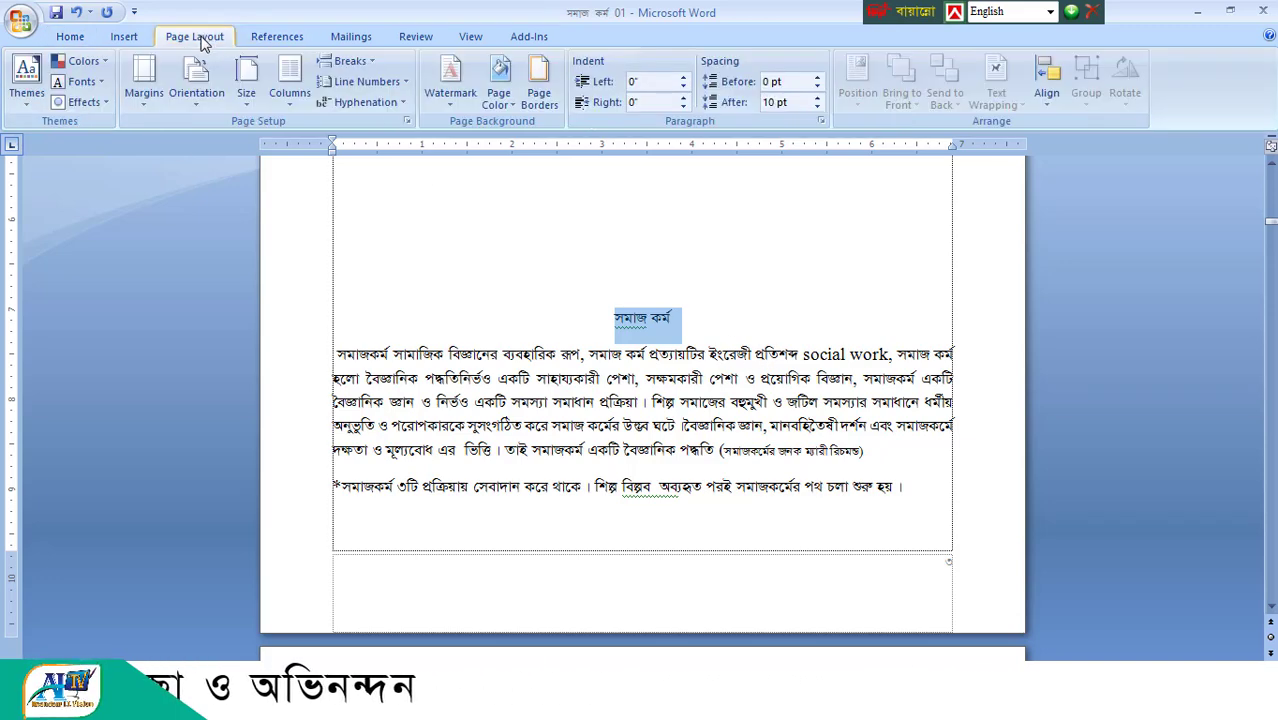
left_click(277, 37)
left_click(118, 63)
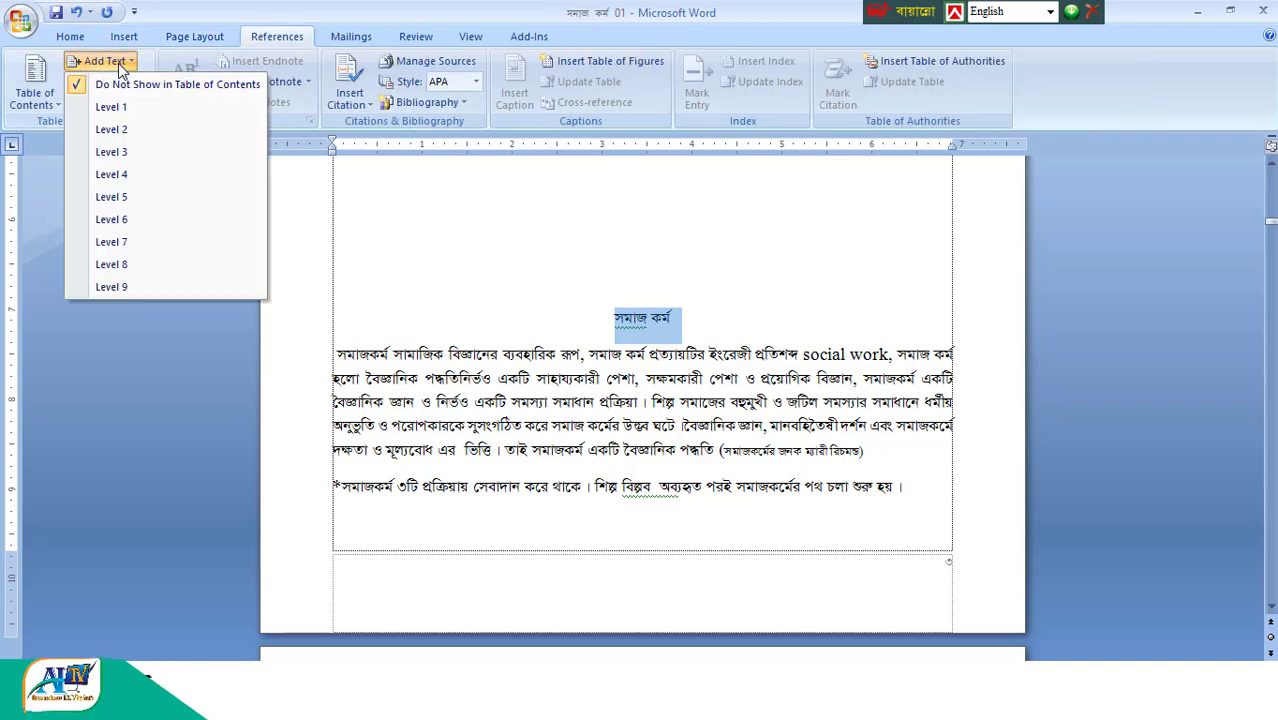
left_click(111, 107)
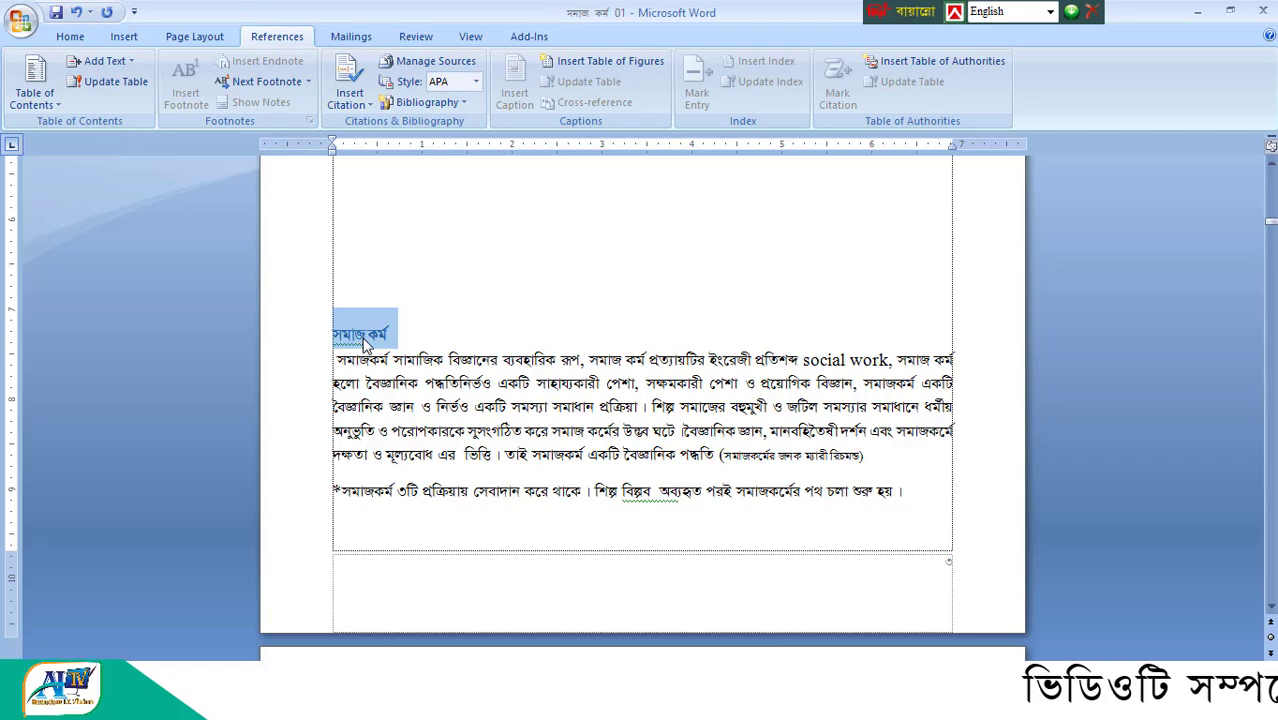
- Centre the heading "সমাজ কর্ম" and apply table of contents Level 1 to it again
left_click(127, 40)
left_click(72, 42)
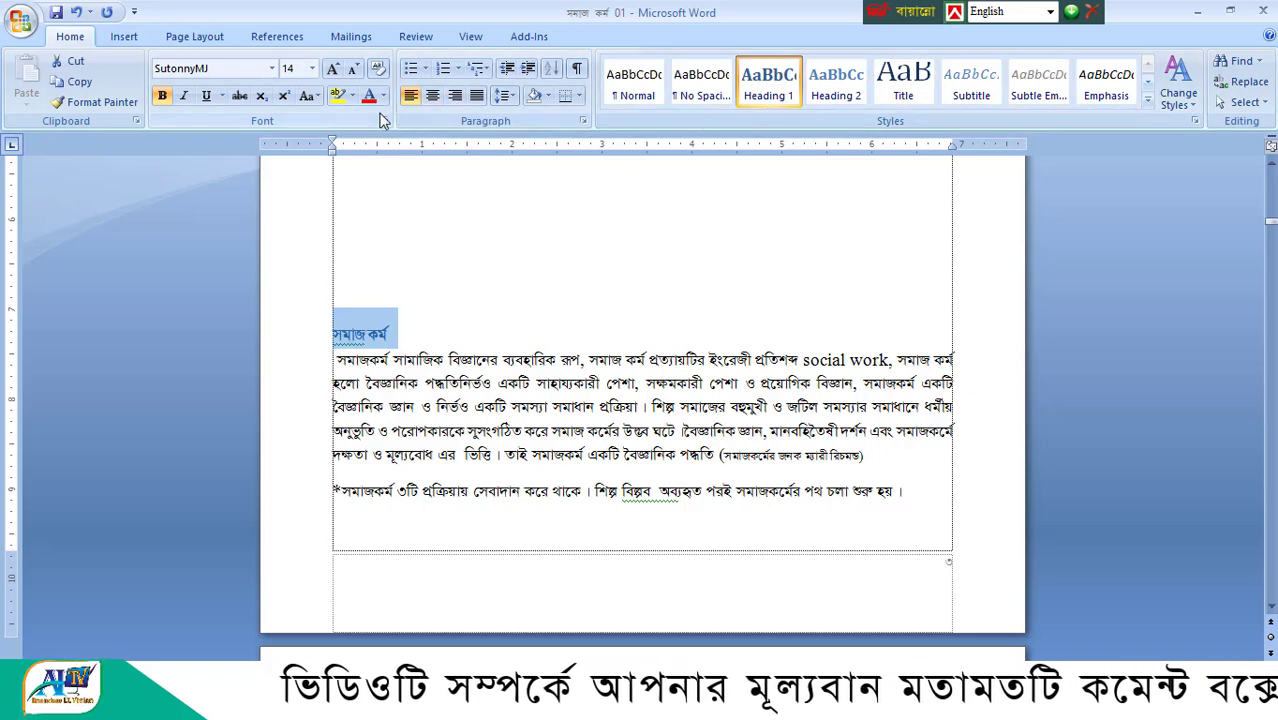
left_click(433, 96)
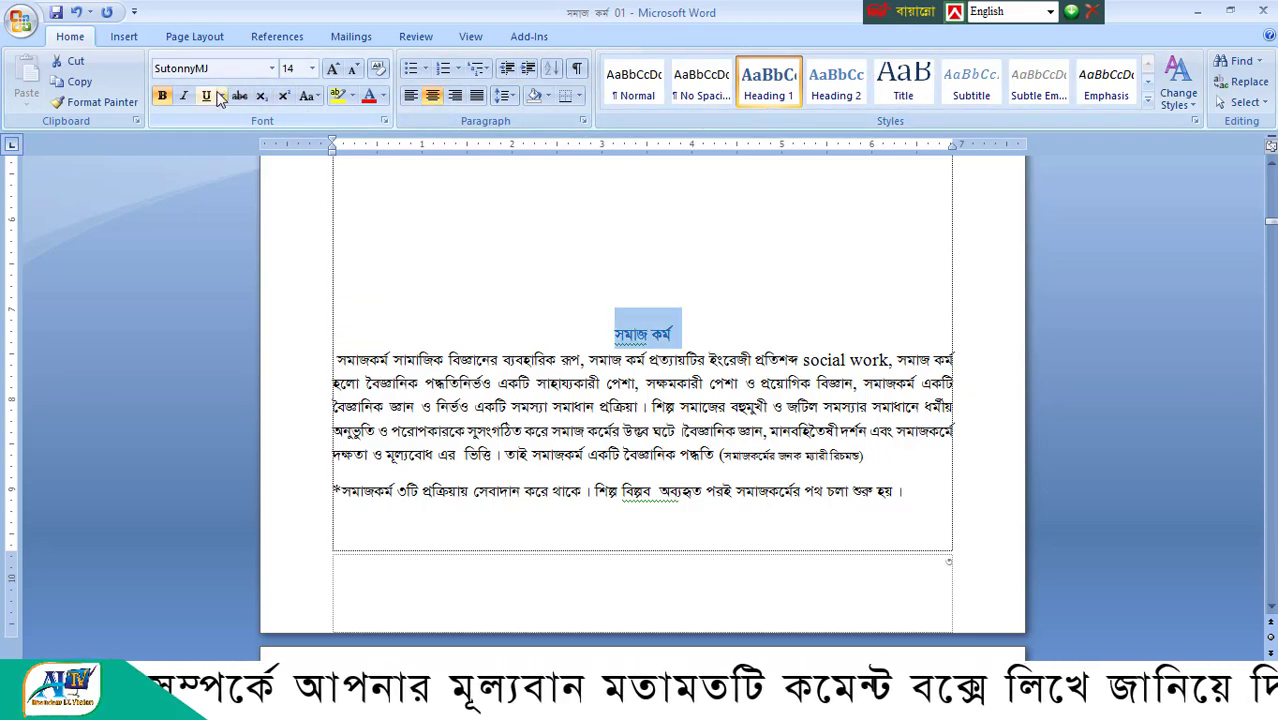
left_click(277, 40)
left_click(105, 61)
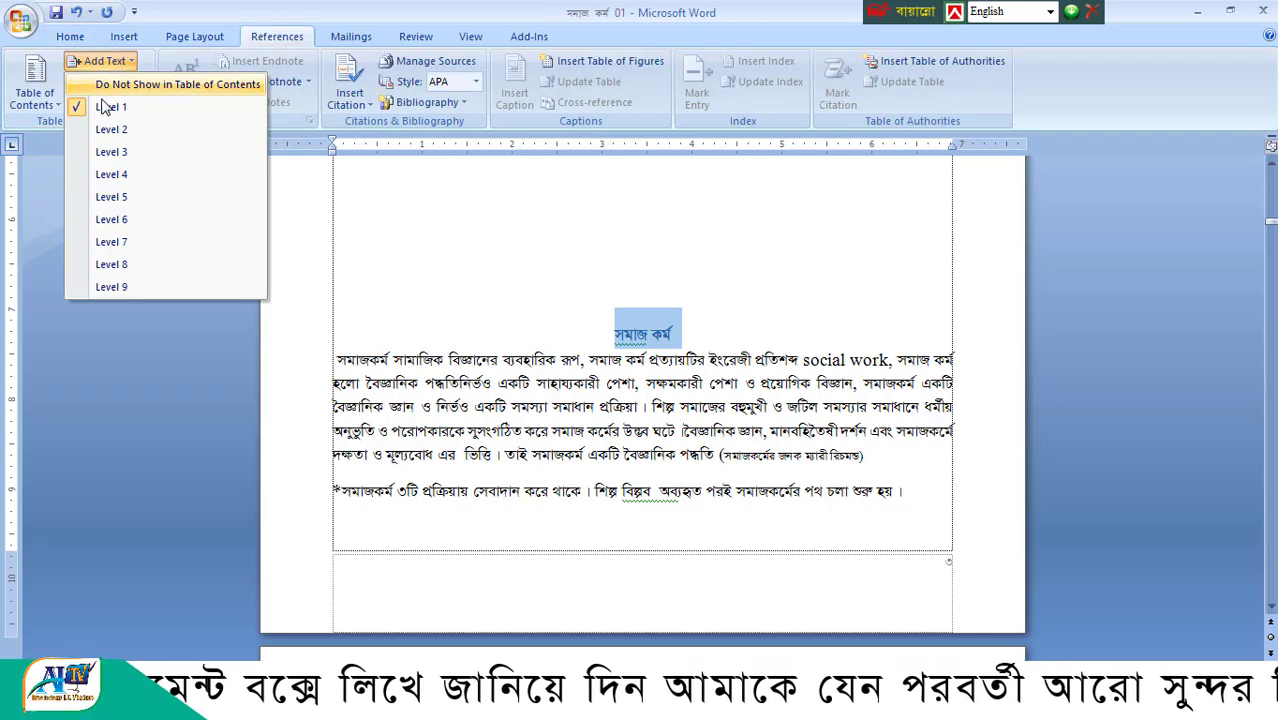
left_click(108, 109)
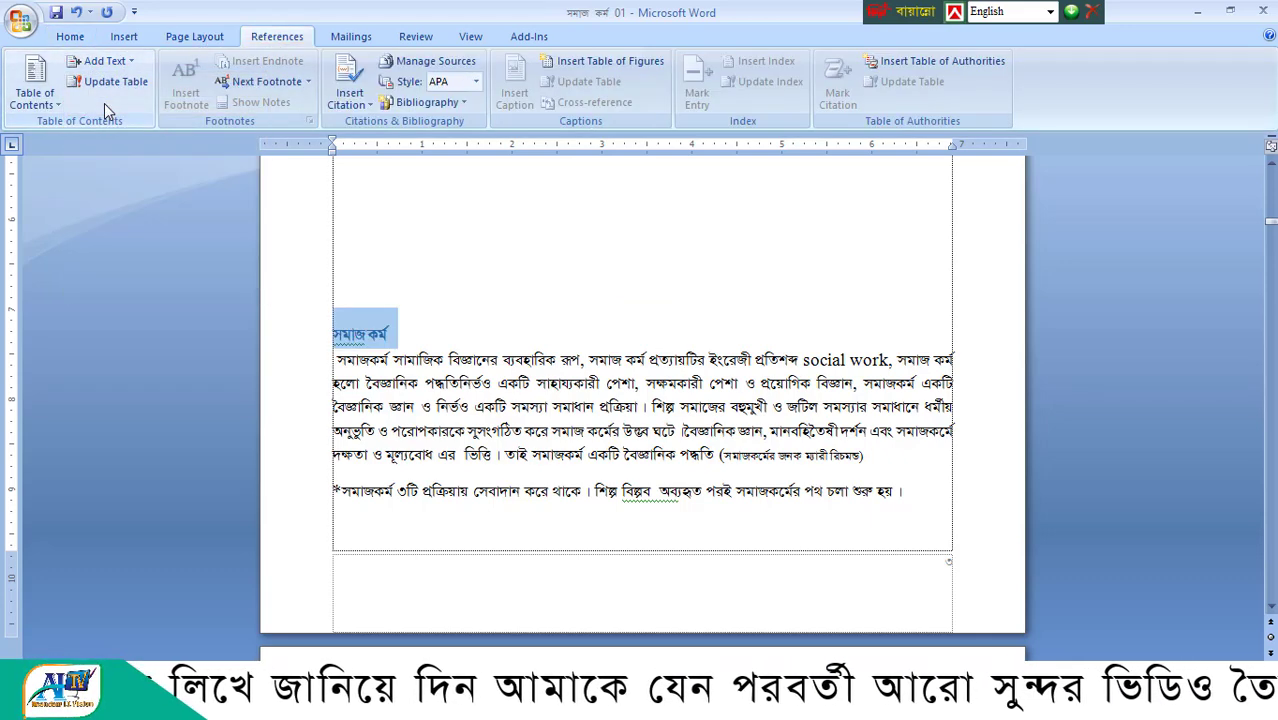
- Regenerate the table of contents with the Automatic Table 1 design and go to its first entries
left_click(33, 80)
left_click(64, 192)
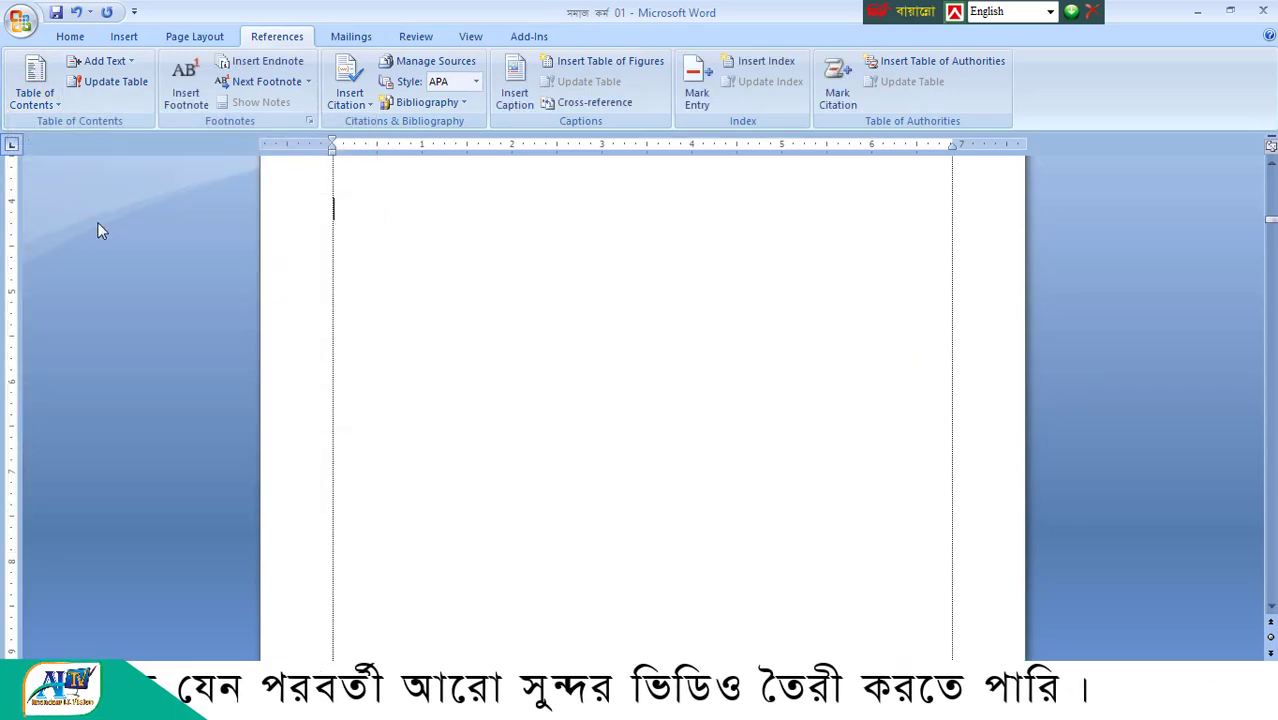
scroll(557, 378, "up", 10)
scroll(562, 380, "up", 4)
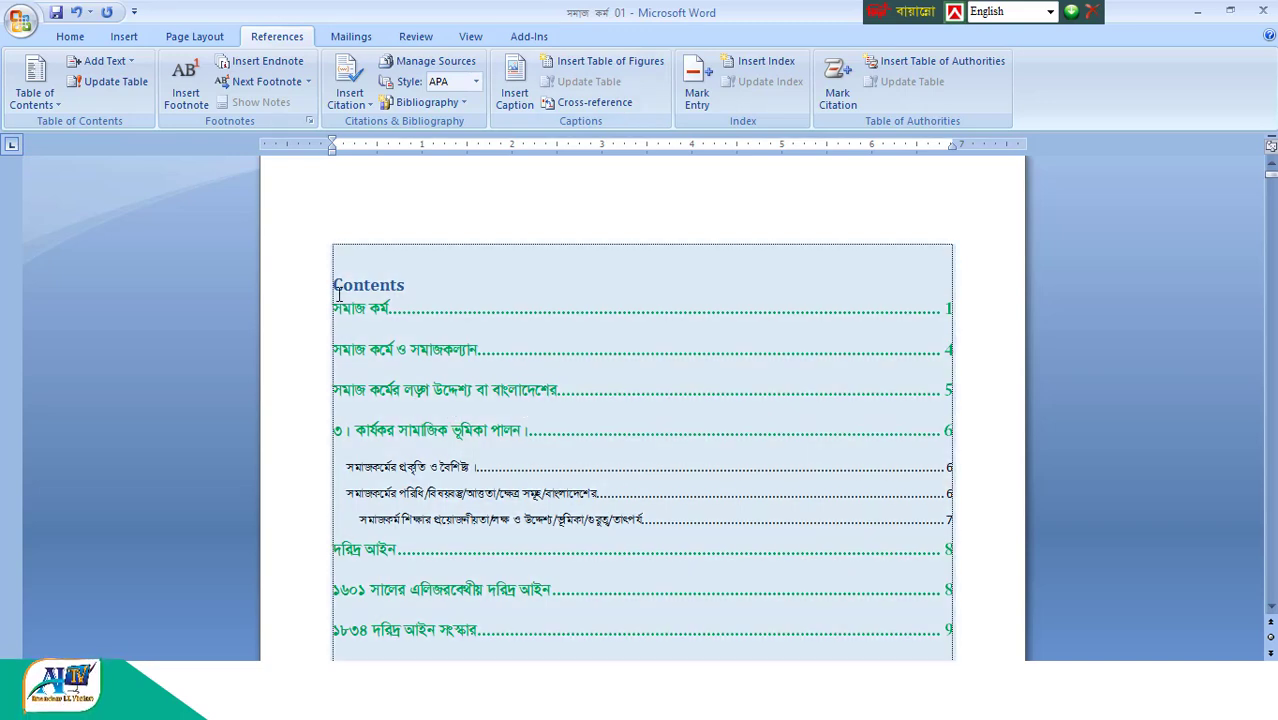
- Set the paragraph at the cursor to table of contents Level 2 and rebuild the contents list with Automatic Table 1
left_click(100, 61)
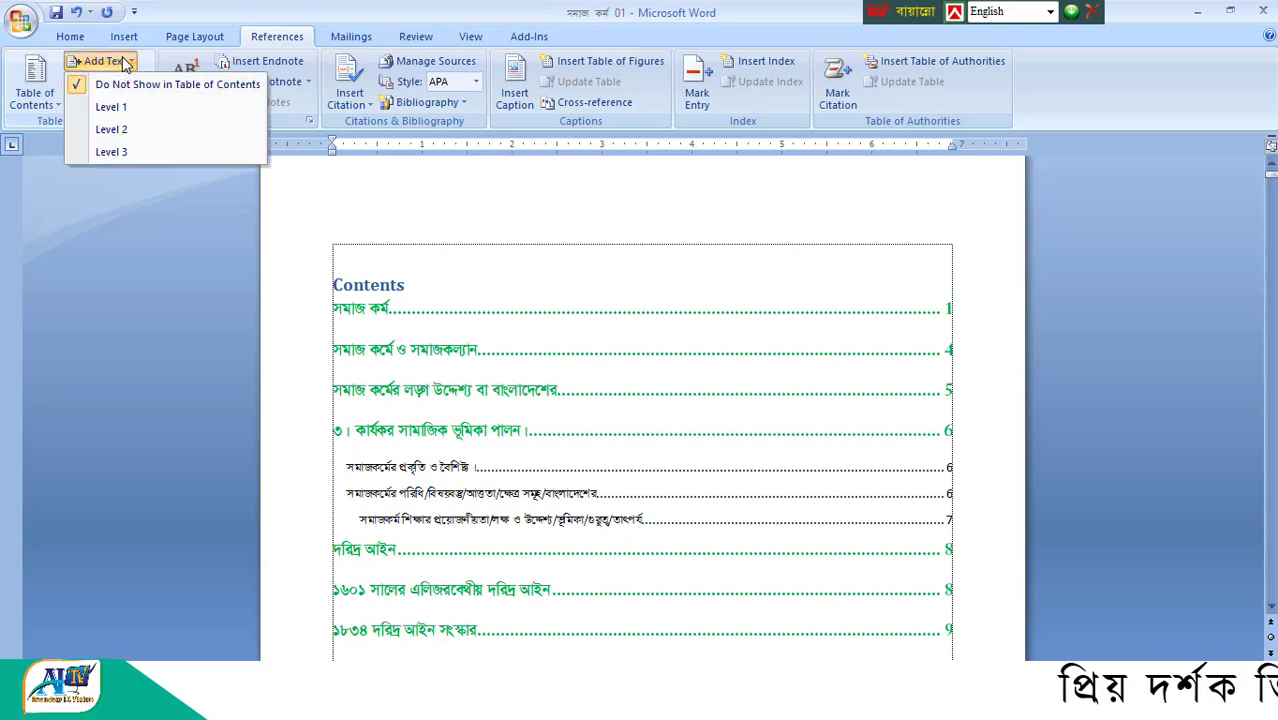
left_click(113, 130)
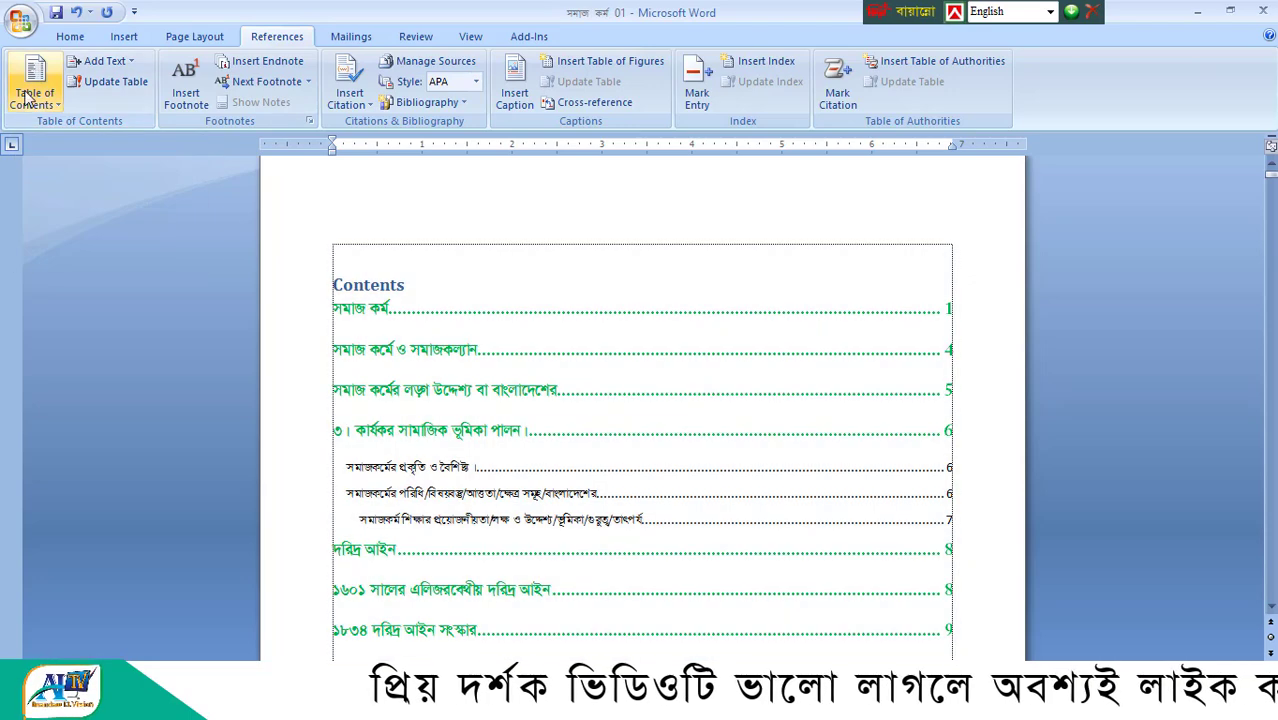
left_click(35, 82)
left_click(57, 193)
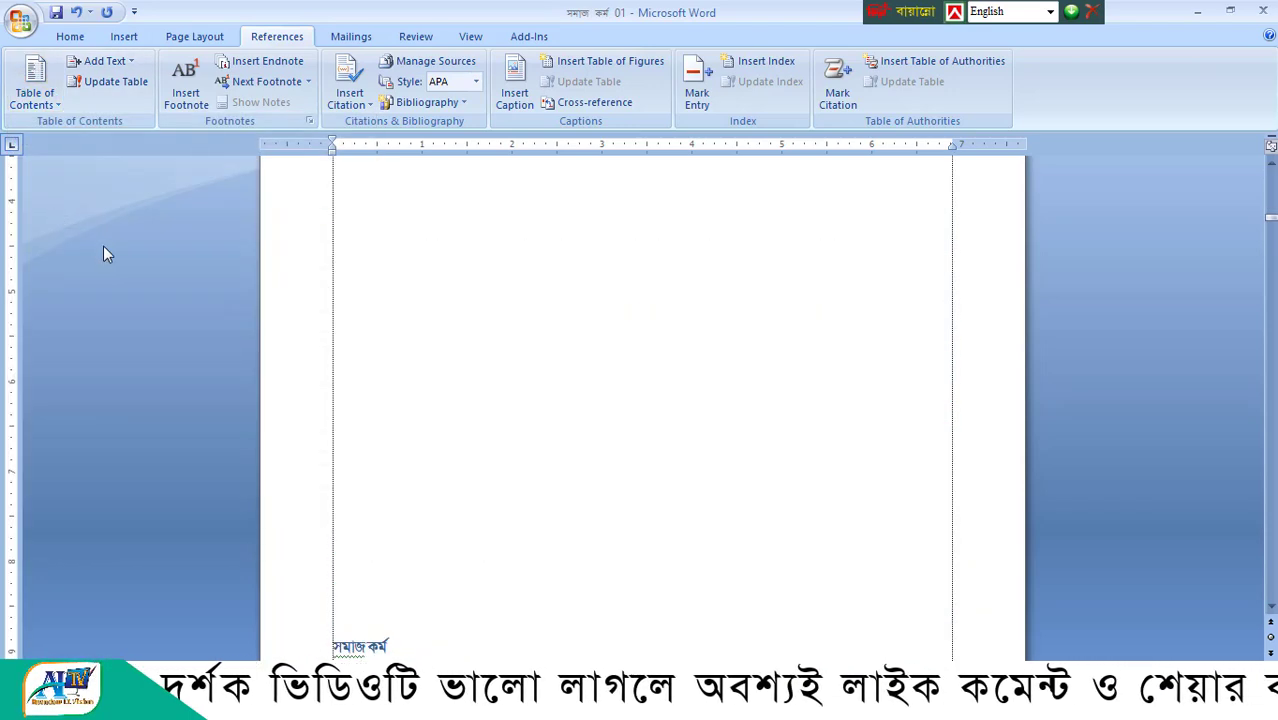
scroll(508, 411, "up", 10)
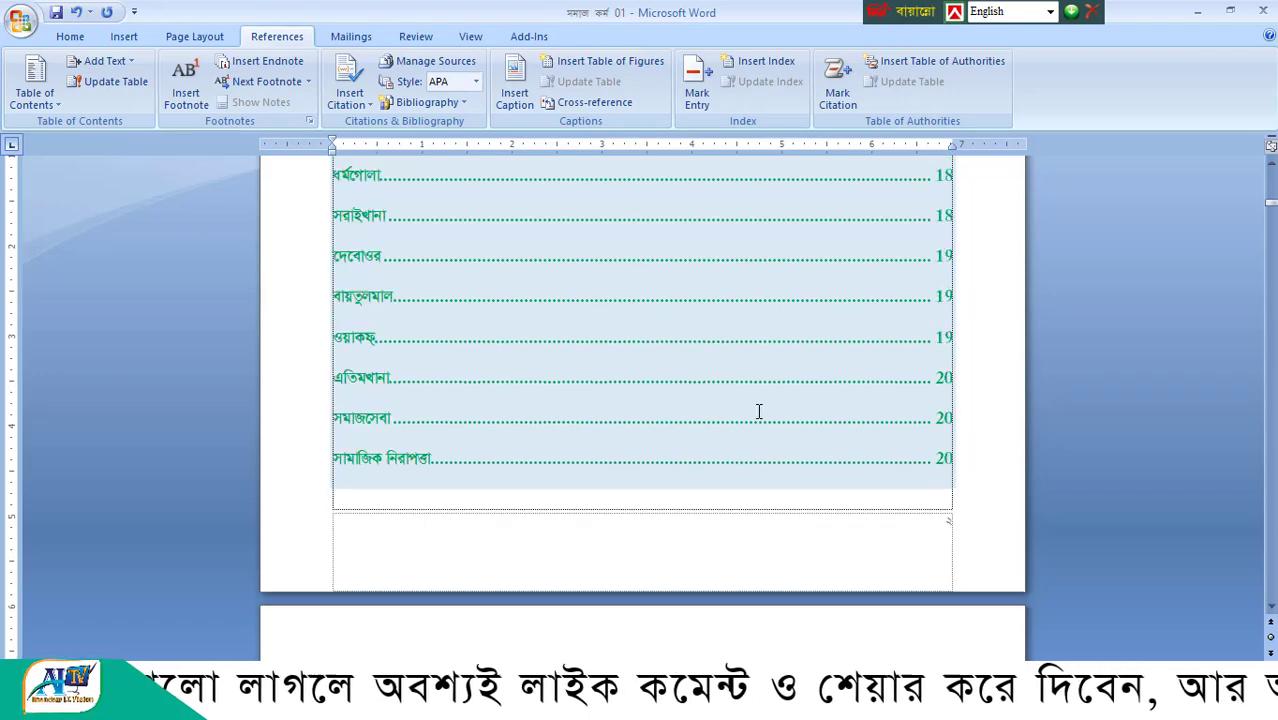
scroll(538, 489, "up", 15)
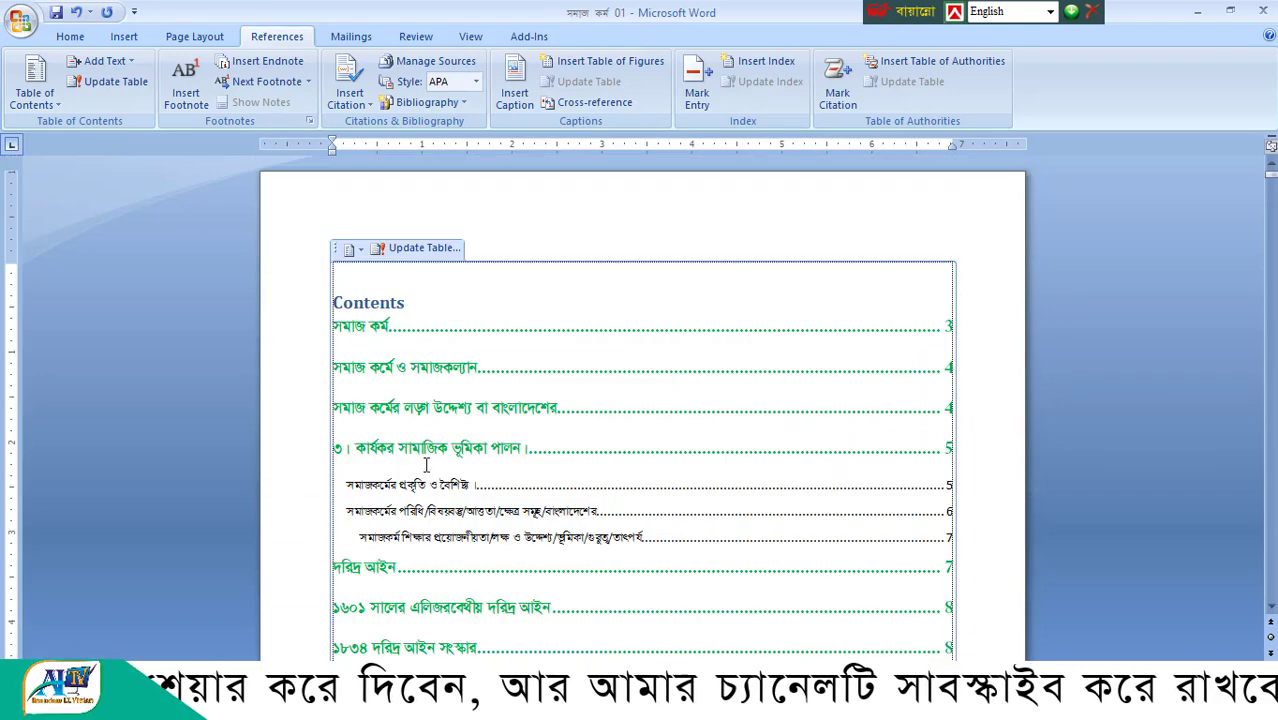
- Set the heading "সমাজ কর্মে ও সমাজকল্যান" to Level 3, rebuild the table of contents and return to its beginning
scroll(979, 500, "down", 3)
left_click_drag(1274, 187, 1270, 232)
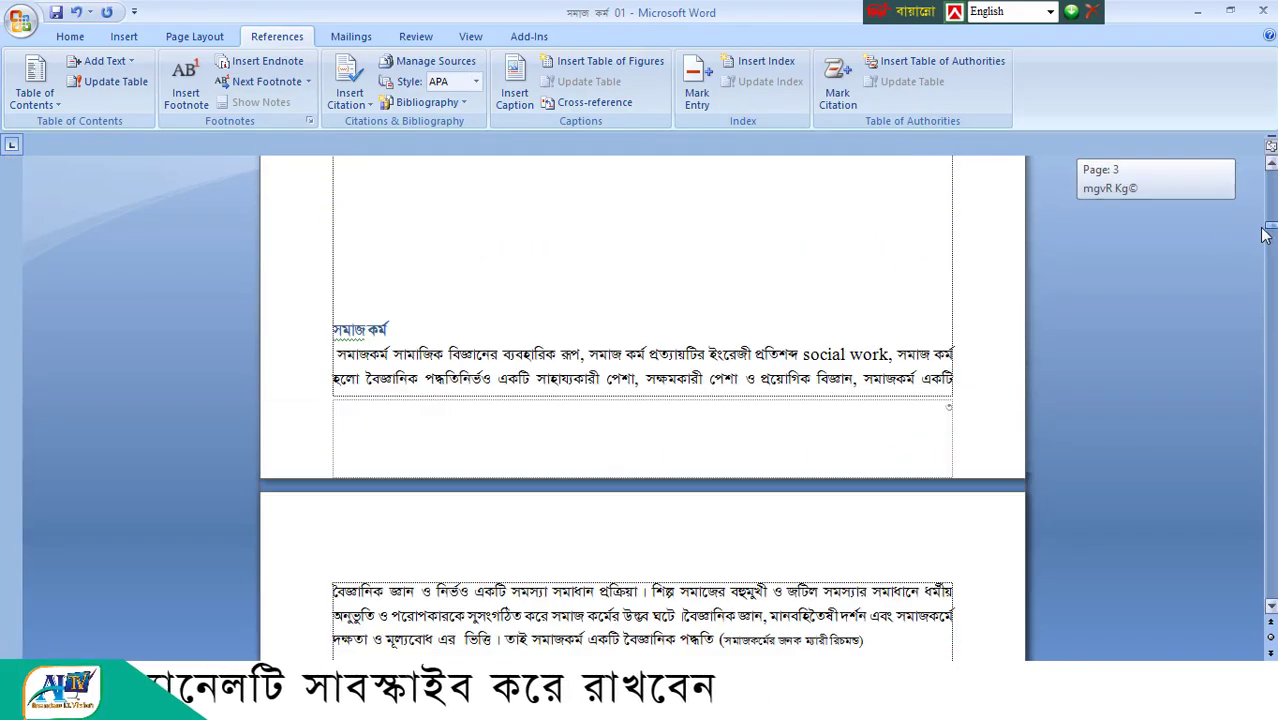
scroll(492, 504, "down", 14)
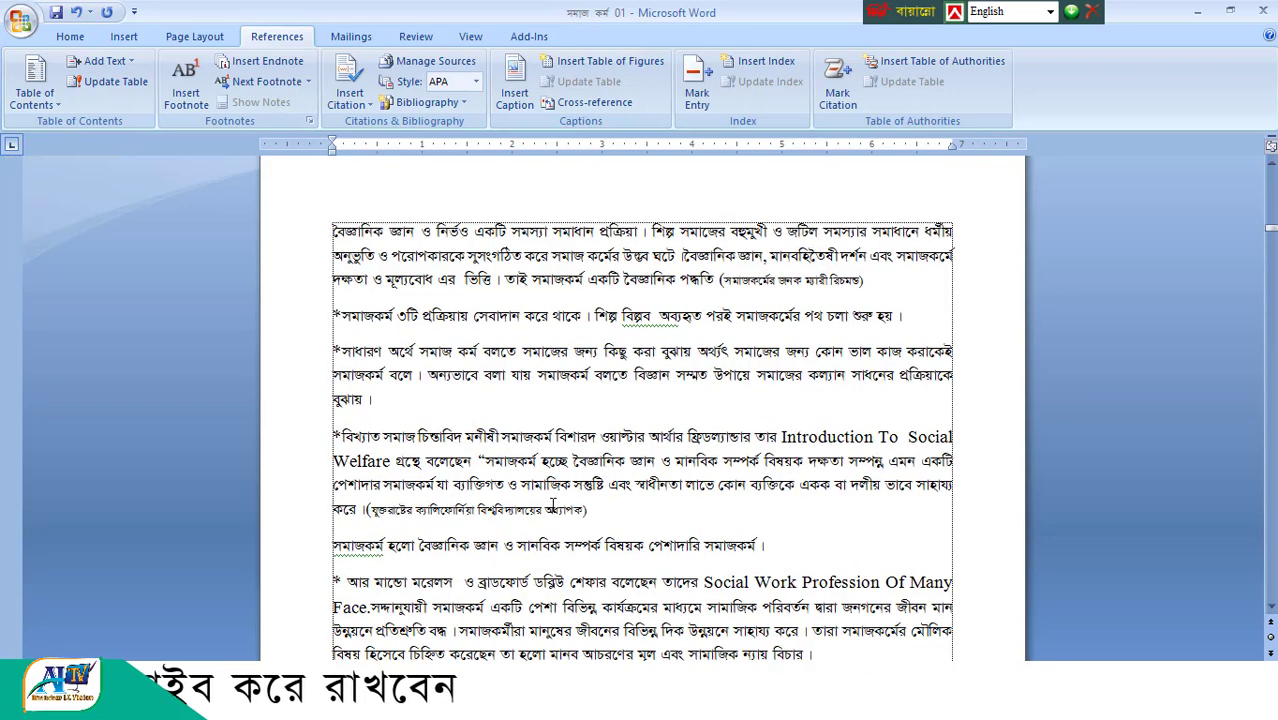
left_click(322, 494)
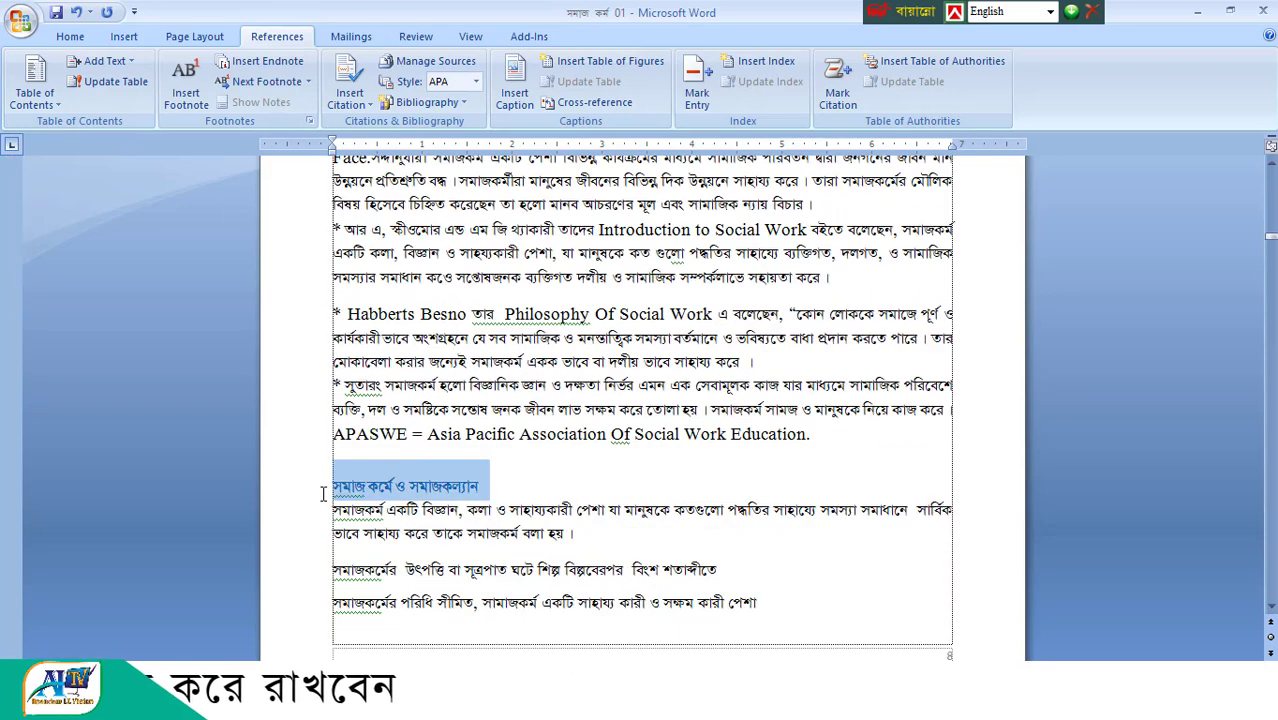
left_click(108, 61)
left_click(115, 152)
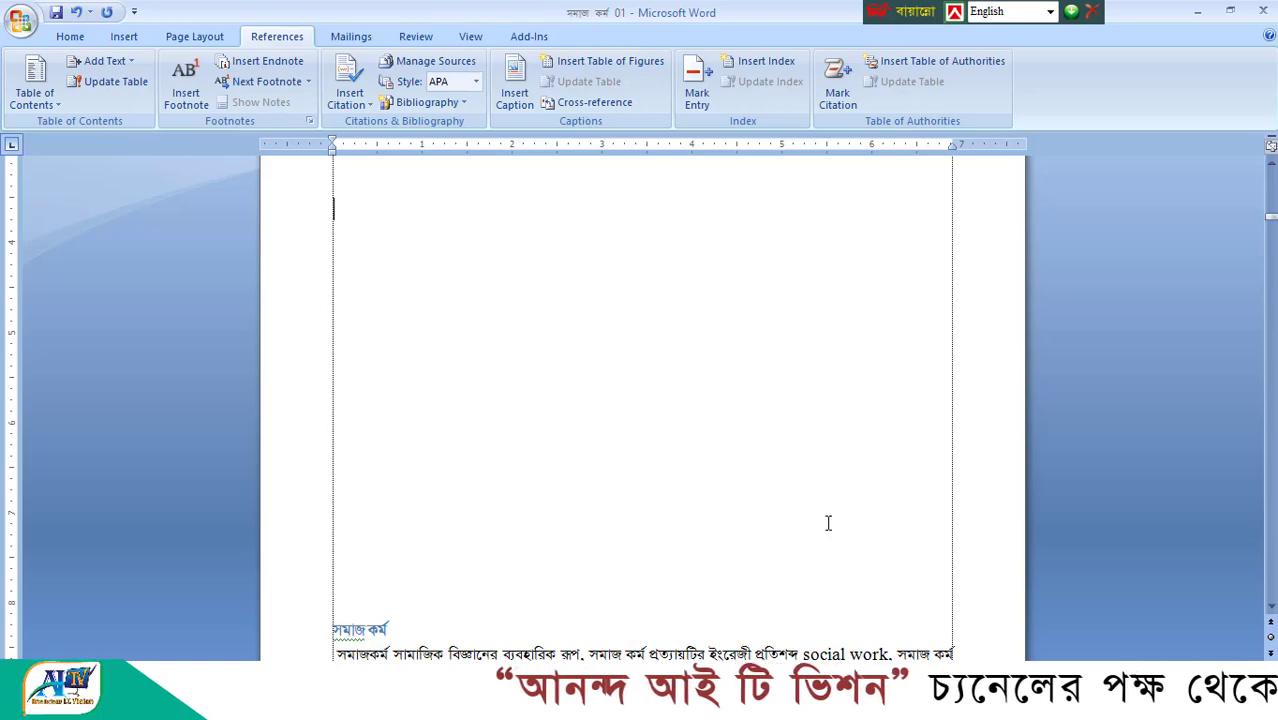
scroll(1148, 478, "up", 10)
scroll(420, 313, "up", 10)
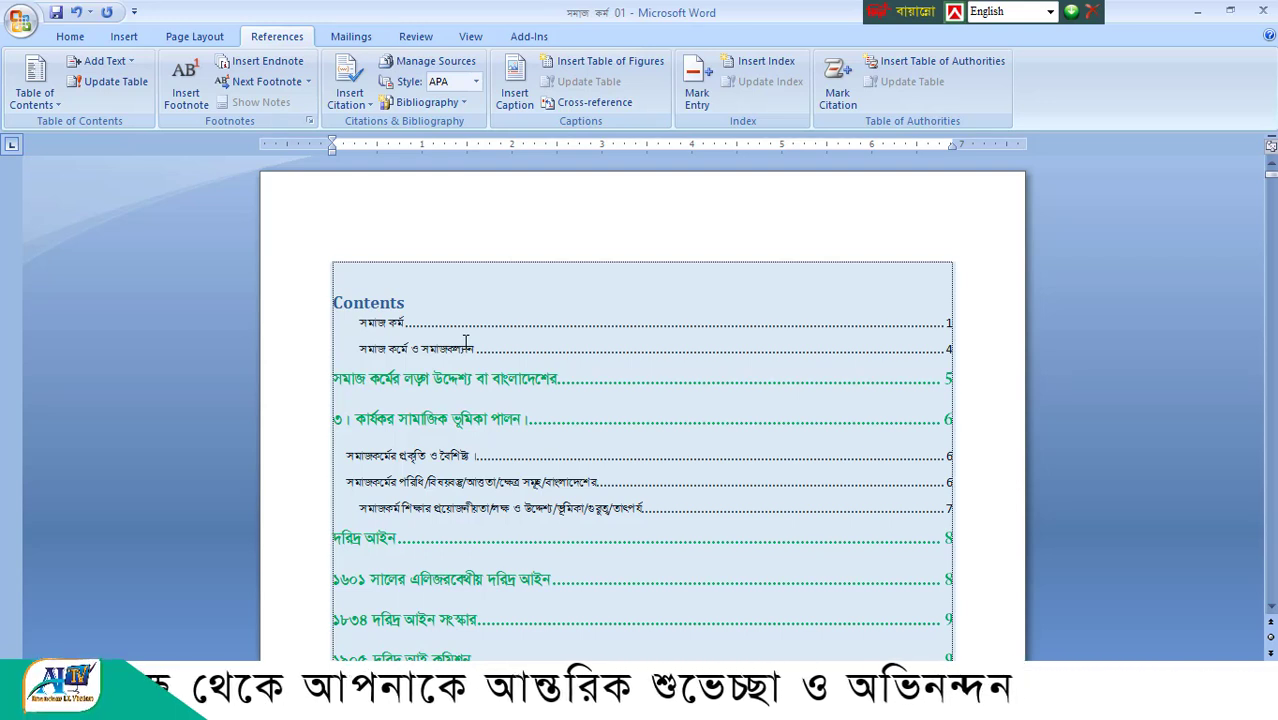
- Check the levels offered for added text and open the custom Table of Contents settings to examine the print preview
left_click(104, 61)
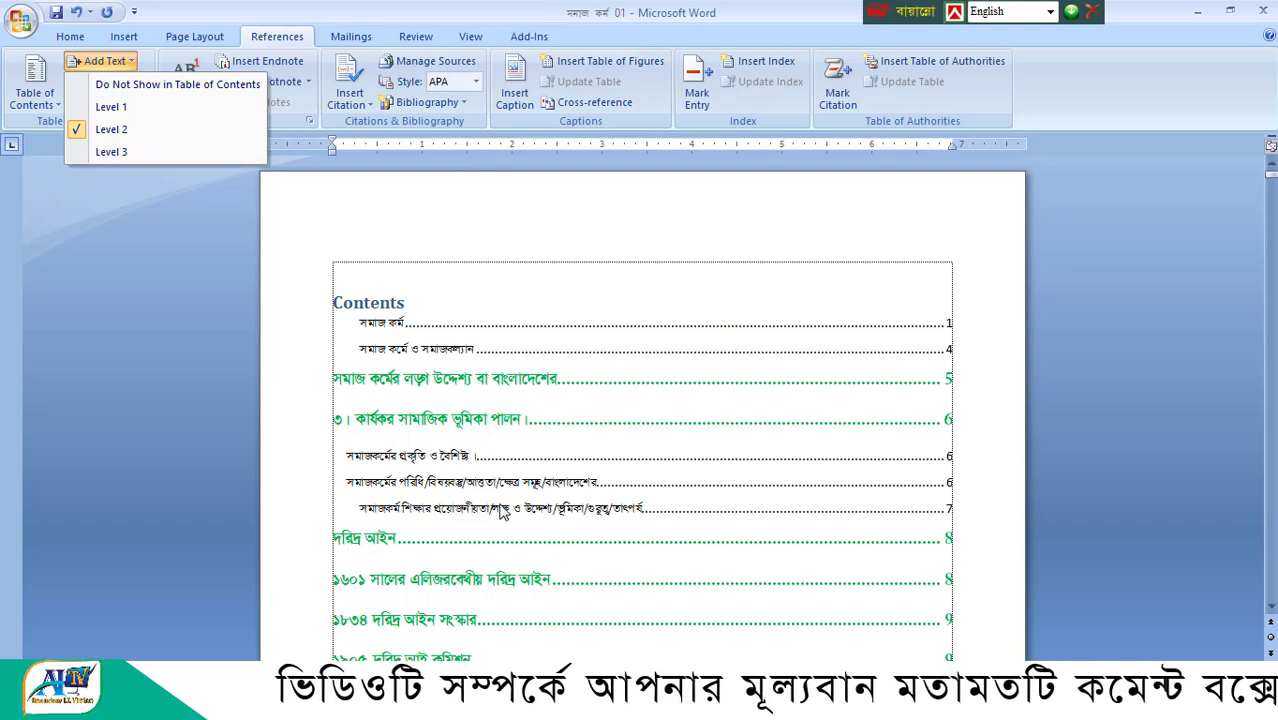
left_click(144, 256)
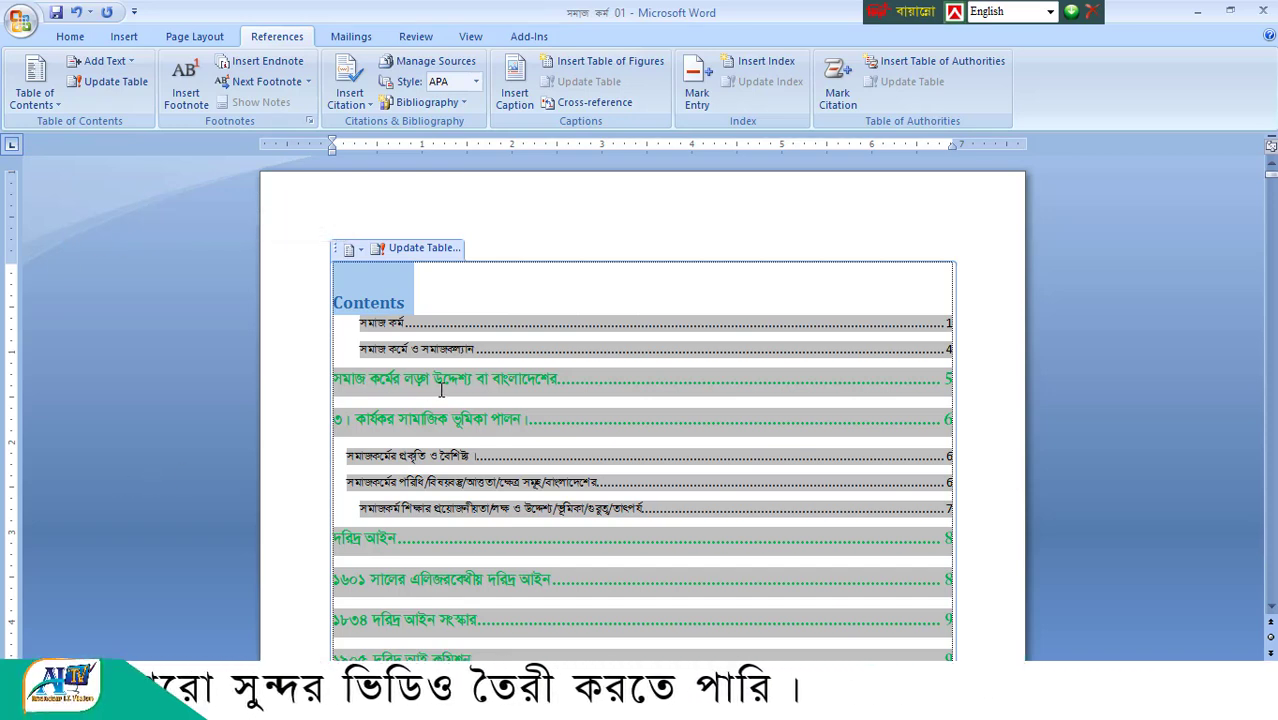
left_click(60, 110)
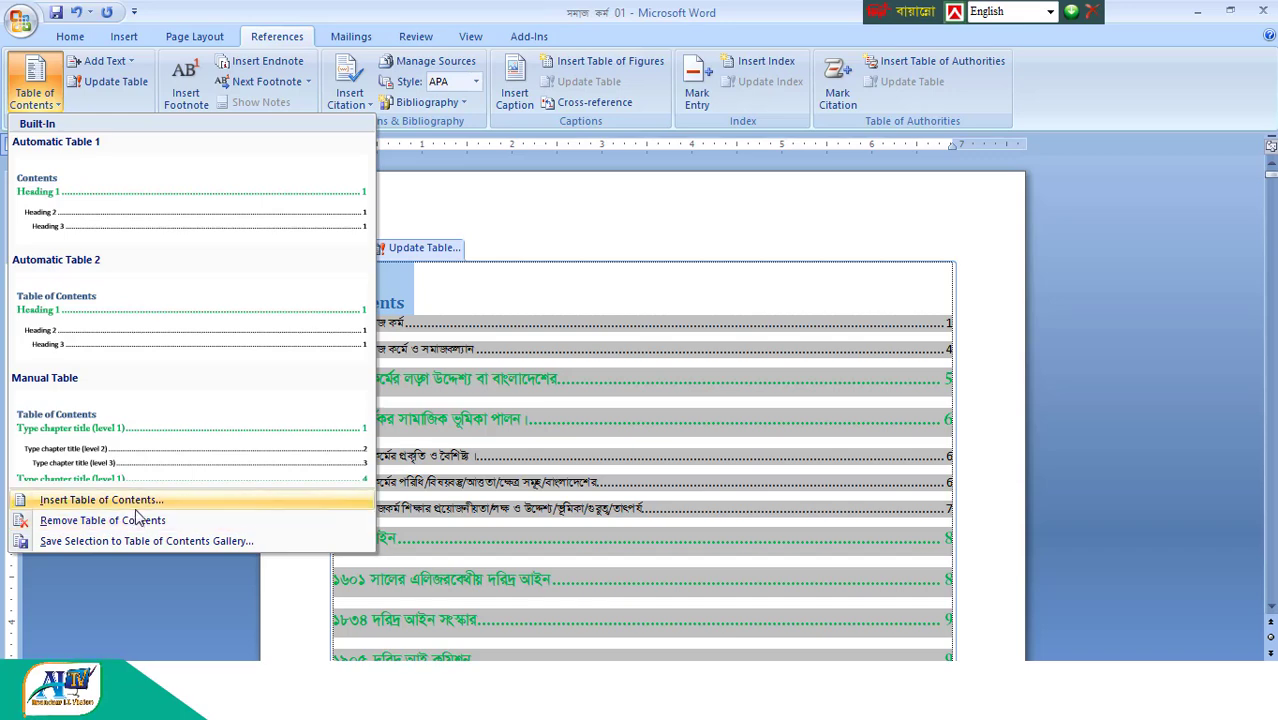
left_click(167, 508)
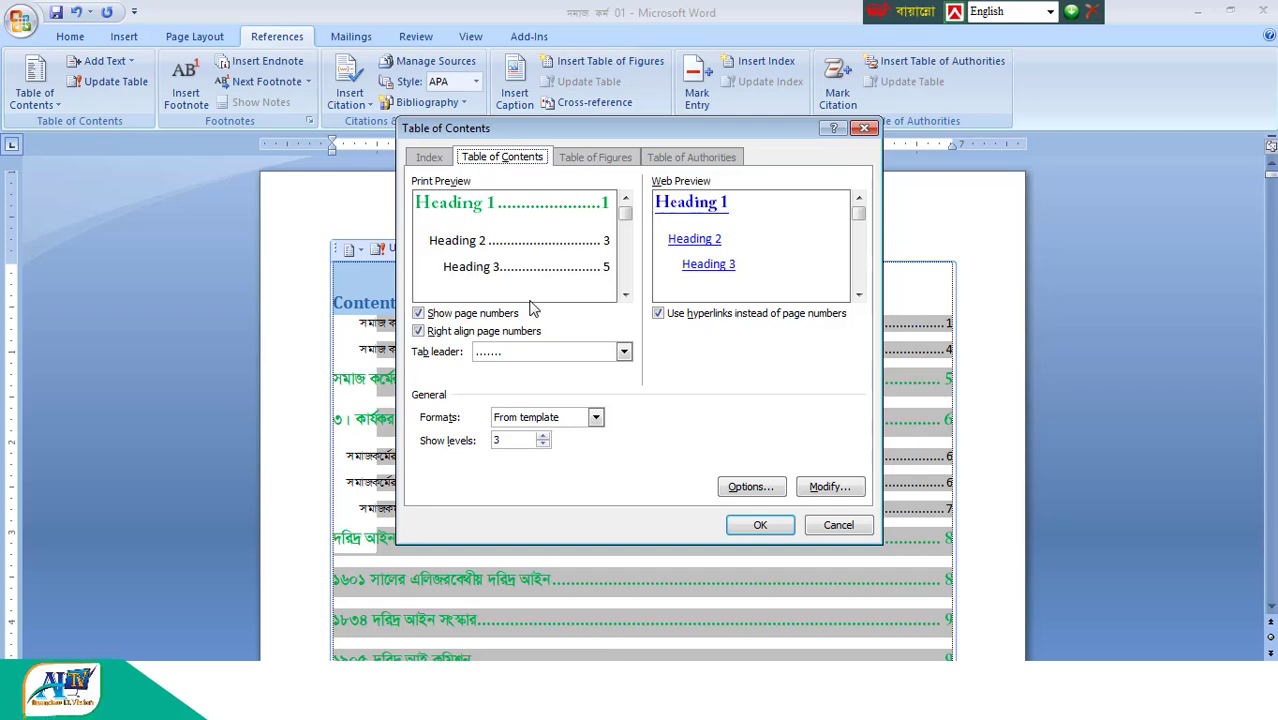
mouse_move(628, 225)
left_mouse_down()
mouse_move(629, 257)
mouse_move(628, 218)
left_mouse_up()
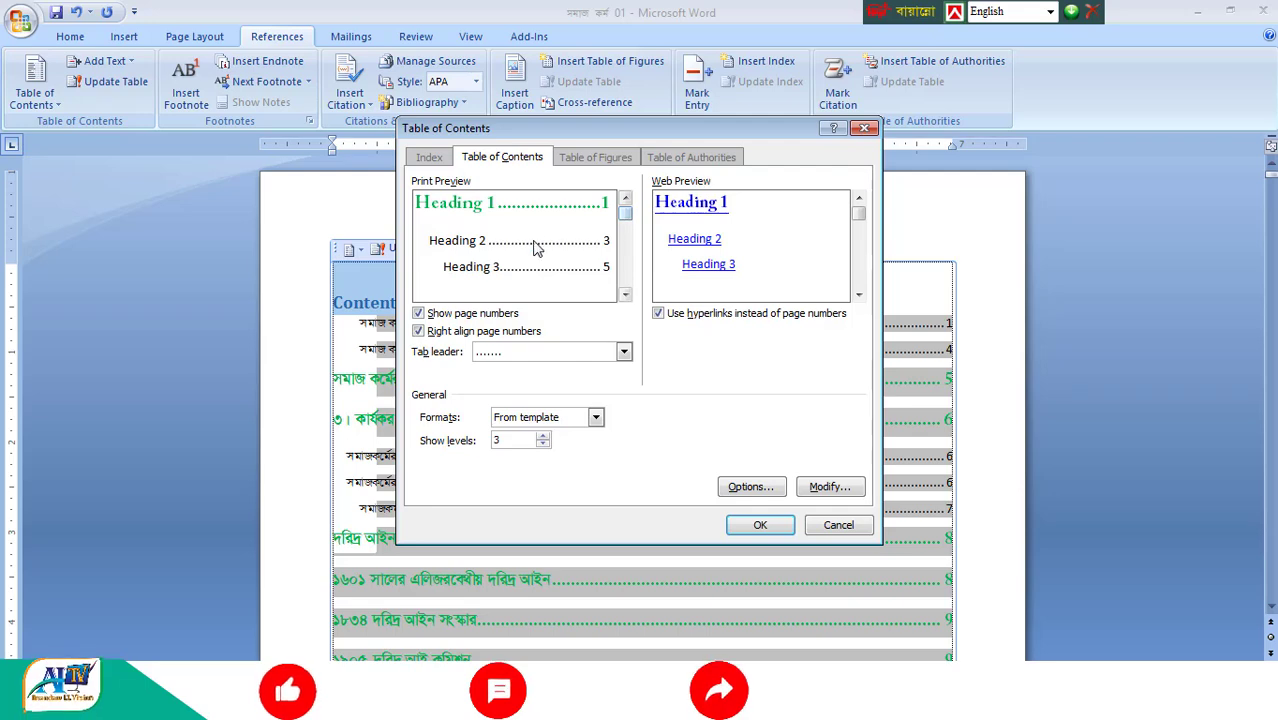